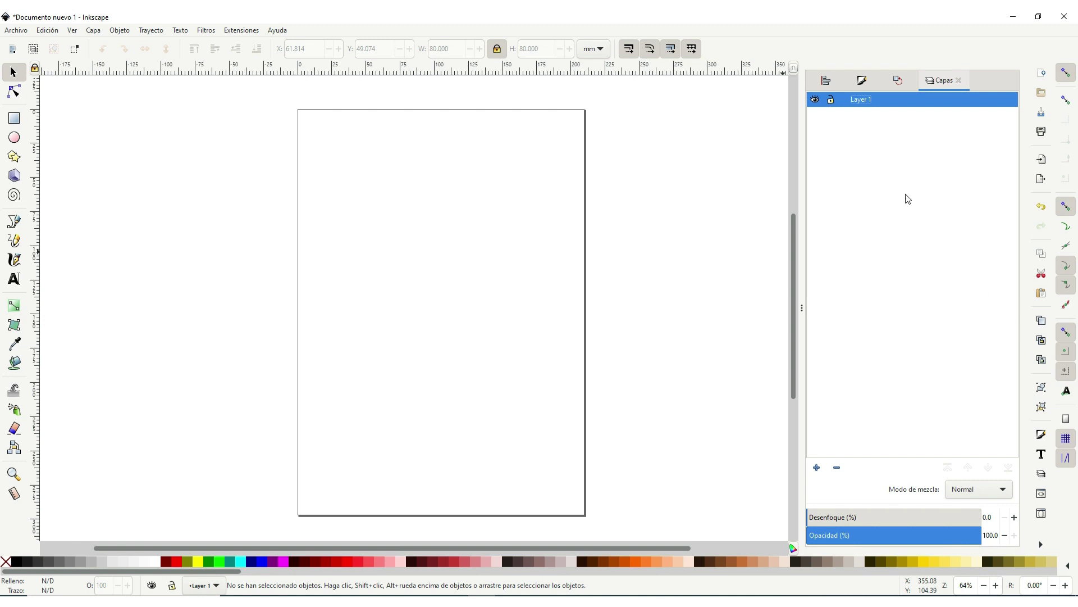
# Step: Draw an outlined circle about 83 mm in diameter in the upper half of the page
pyautogui.press('e')
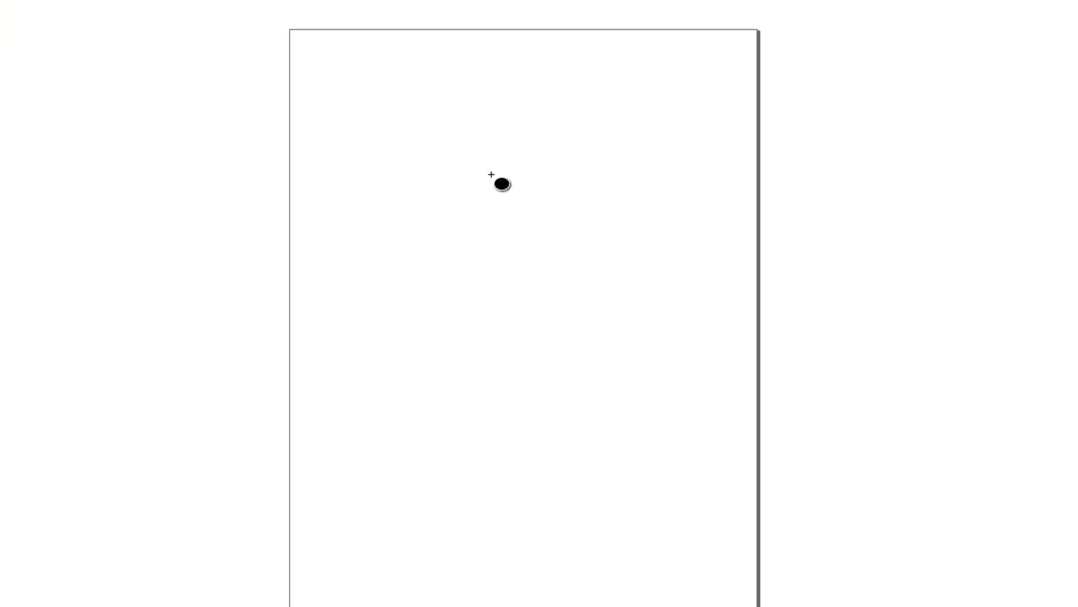
pyautogui.moveTo(402, 168); pyautogui.dragTo(623, 359)
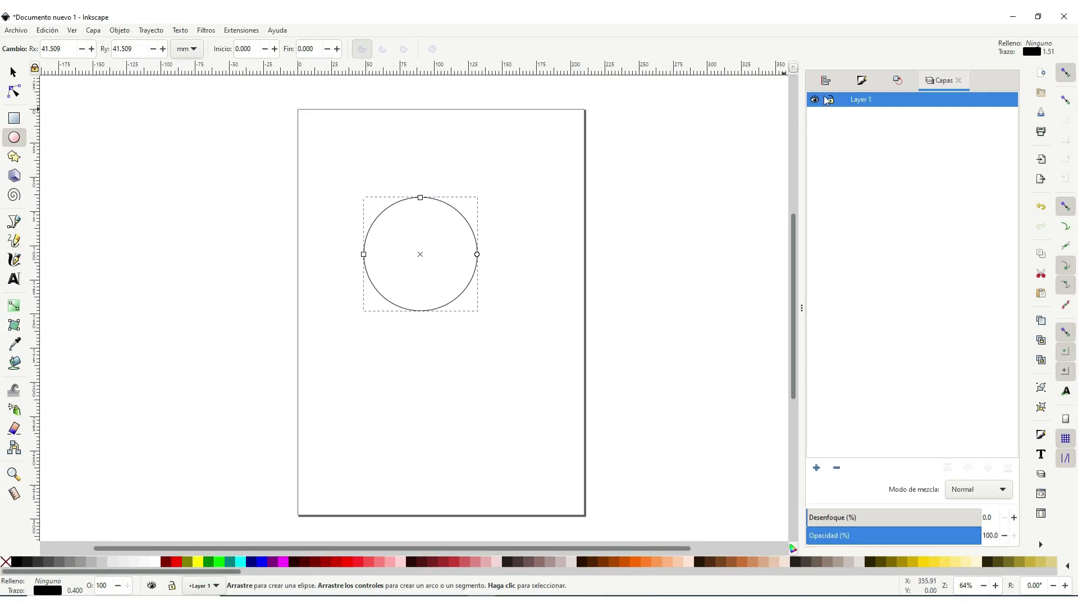
pyautogui.click(862, 79)
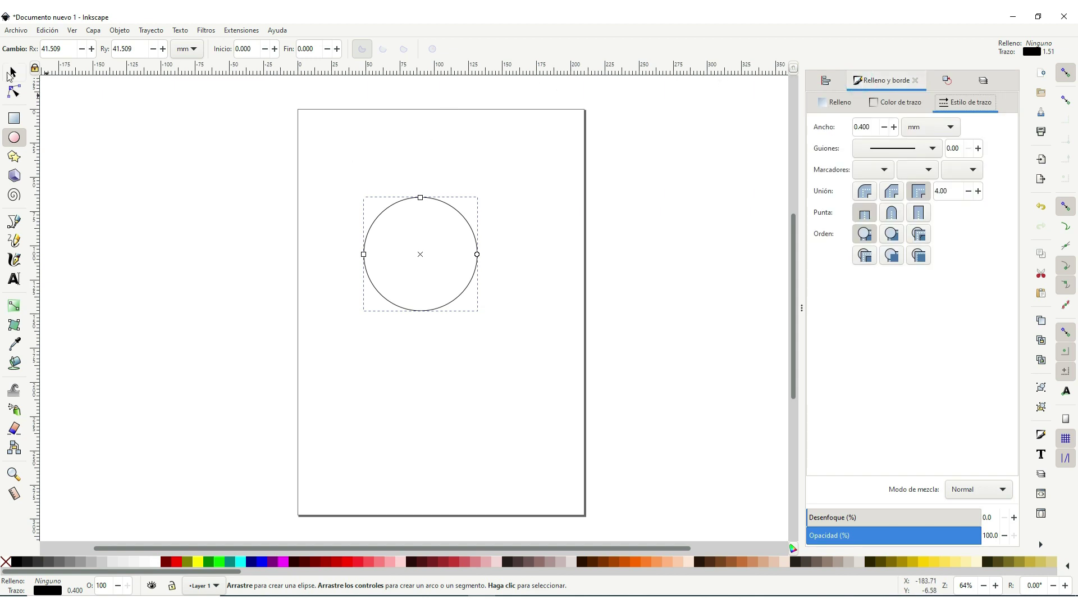
pyautogui.click(13, 73)
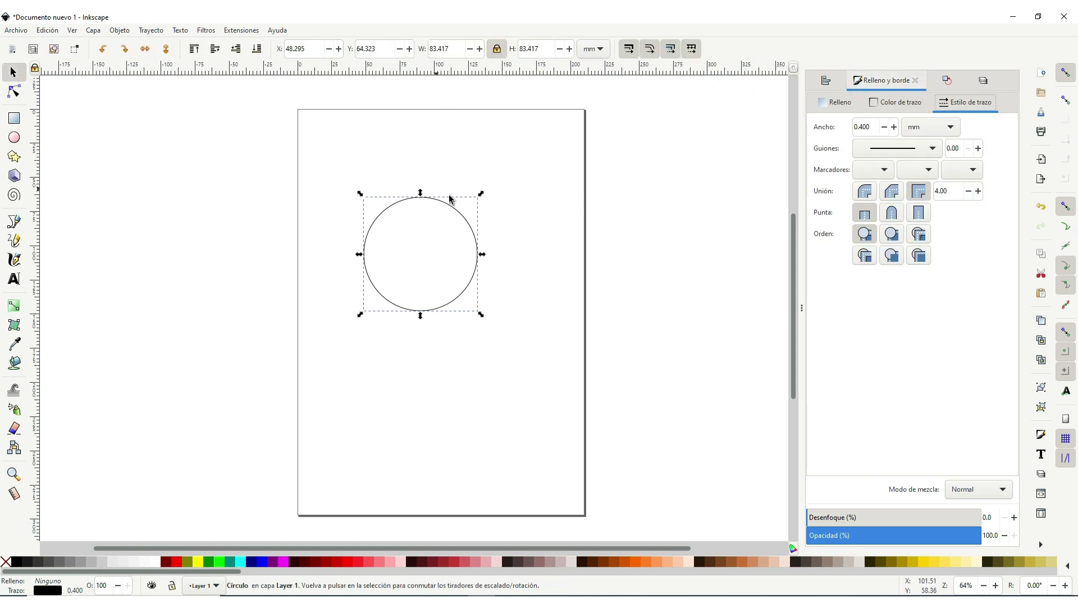
# Step: Set the circle's width and height to 80 mm and its stroke width to 0.4 mm
pyautogui.click(454, 48)
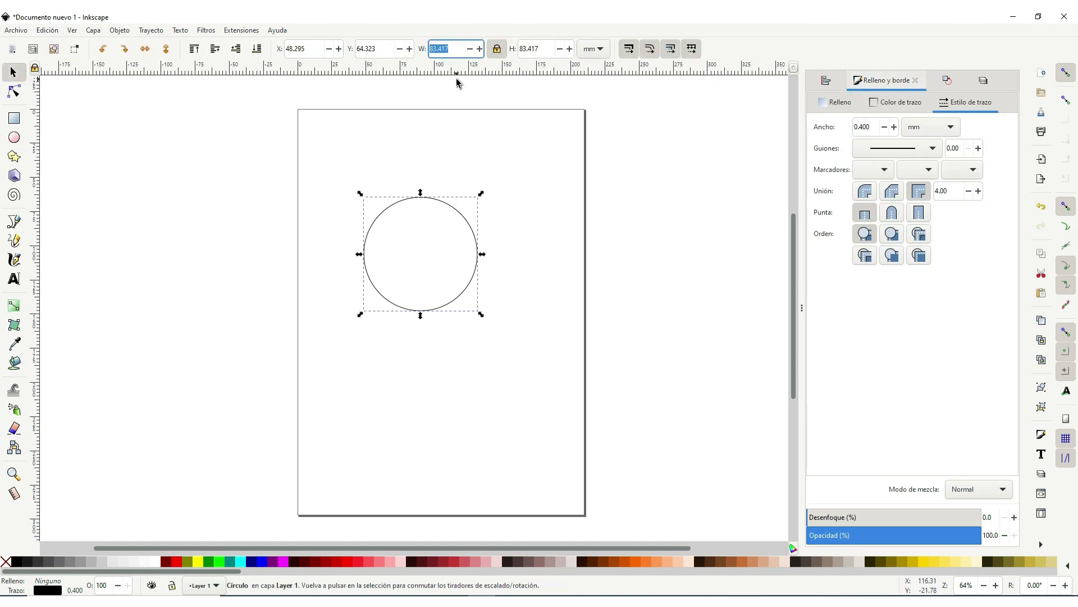
pyautogui.write('80')
pyautogui.press('Return')
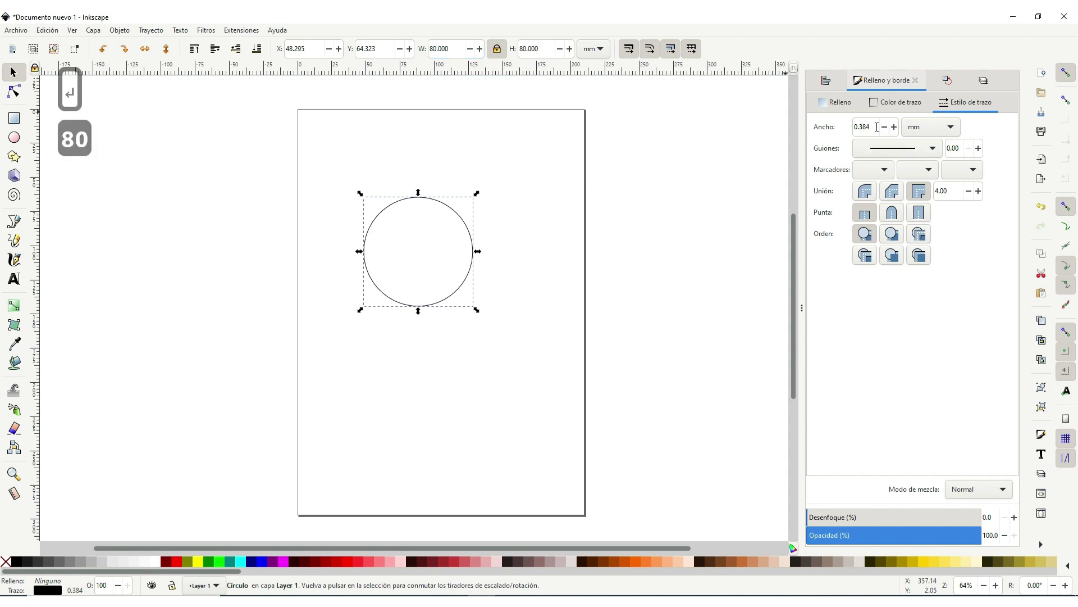
pyautogui.click(877, 127)
pyautogui.write('0.4')
pyautogui.press('Return')
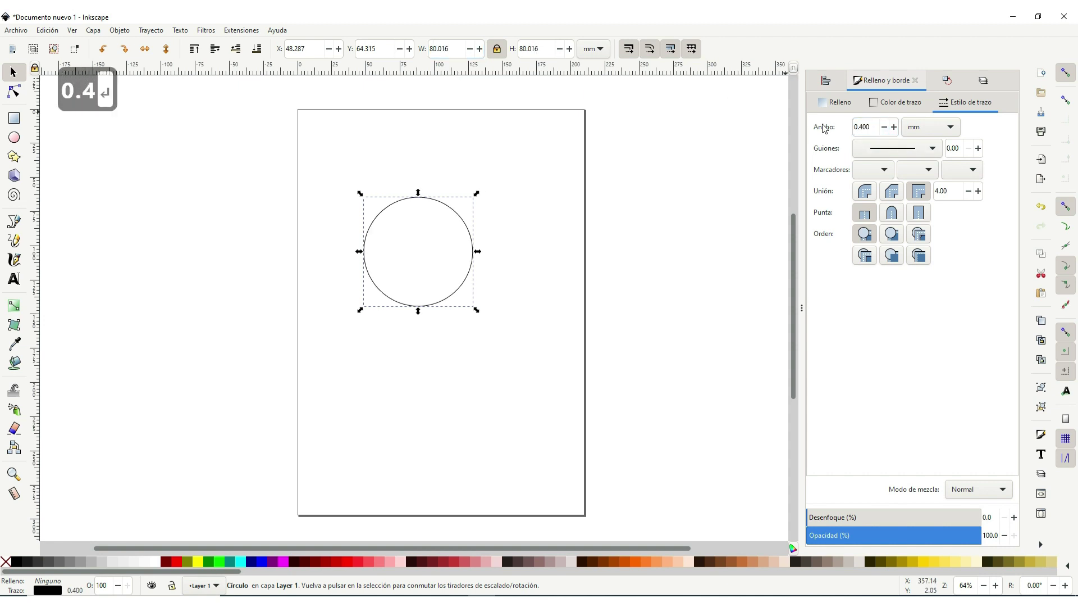
# Step: Center the circle horizontally relative to the page and deselect it
pyautogui.click(451, 212)
pyautogui.click(826, 80)
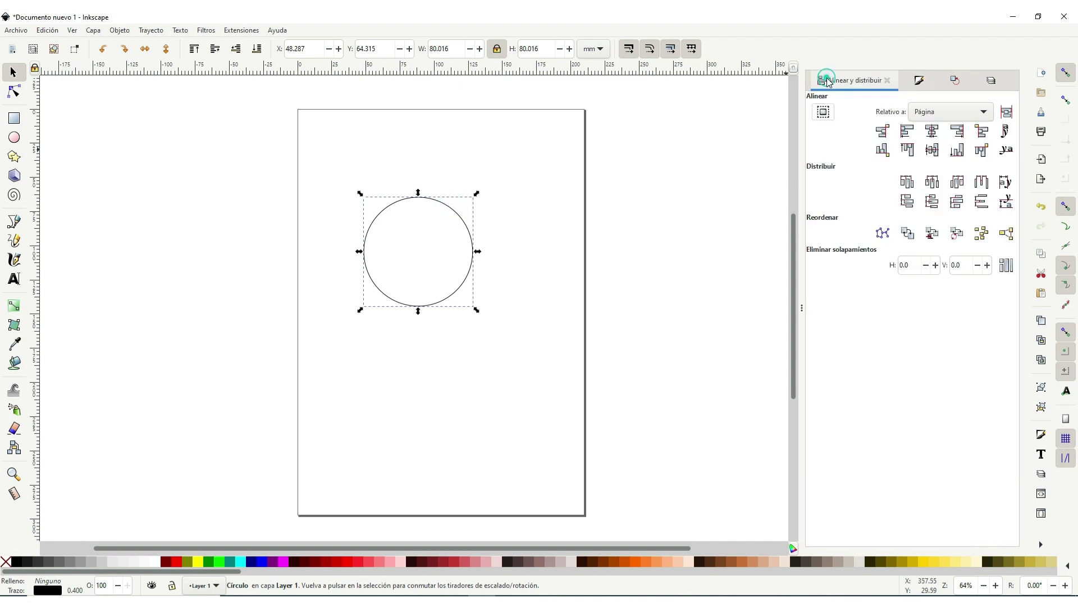
pyautogui.click(932, 131)
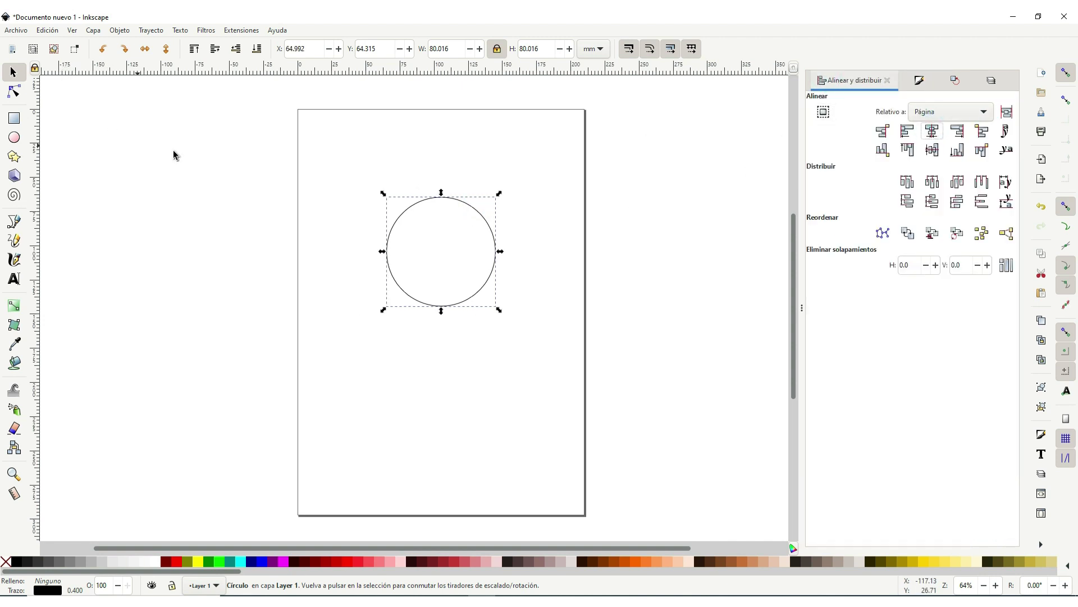
pyautogui.click(333, 164)
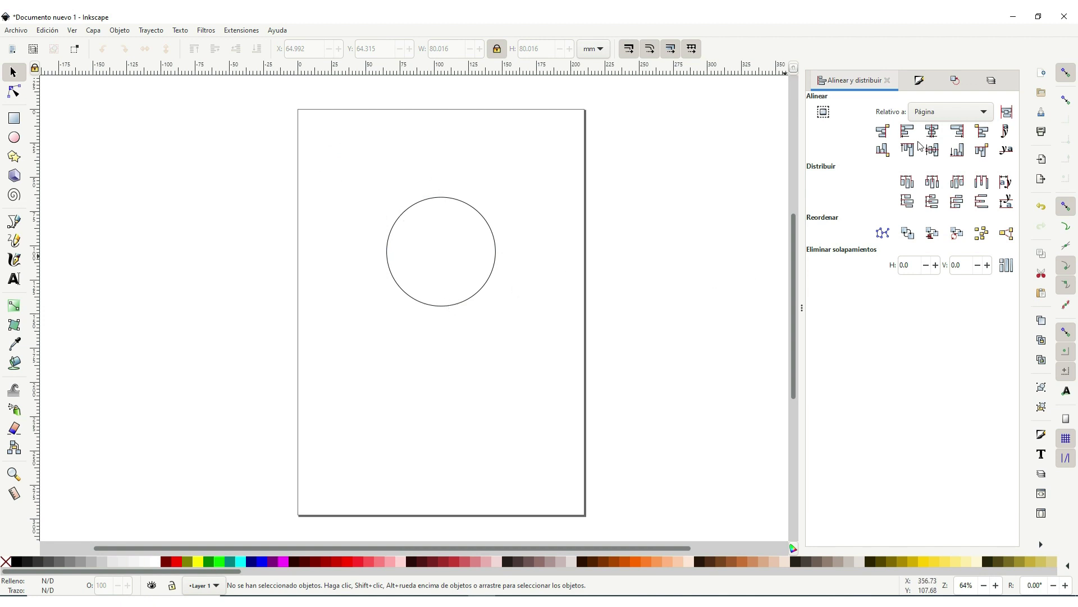
# Step: Lock Layer 1 and add a new layer named Layer 2 above it
pyautogui.click(992, 80)
pyautogui.click(831, 100)
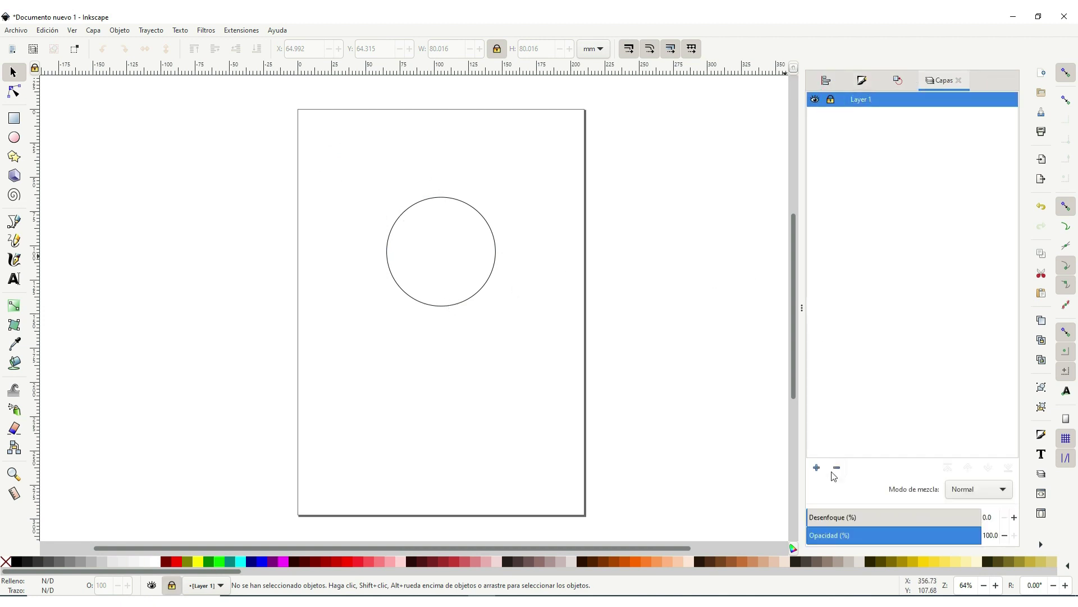
pyautogui.click(481, 213)
pyautogui.click(394, 176)
pyautogui.click(818, 467)
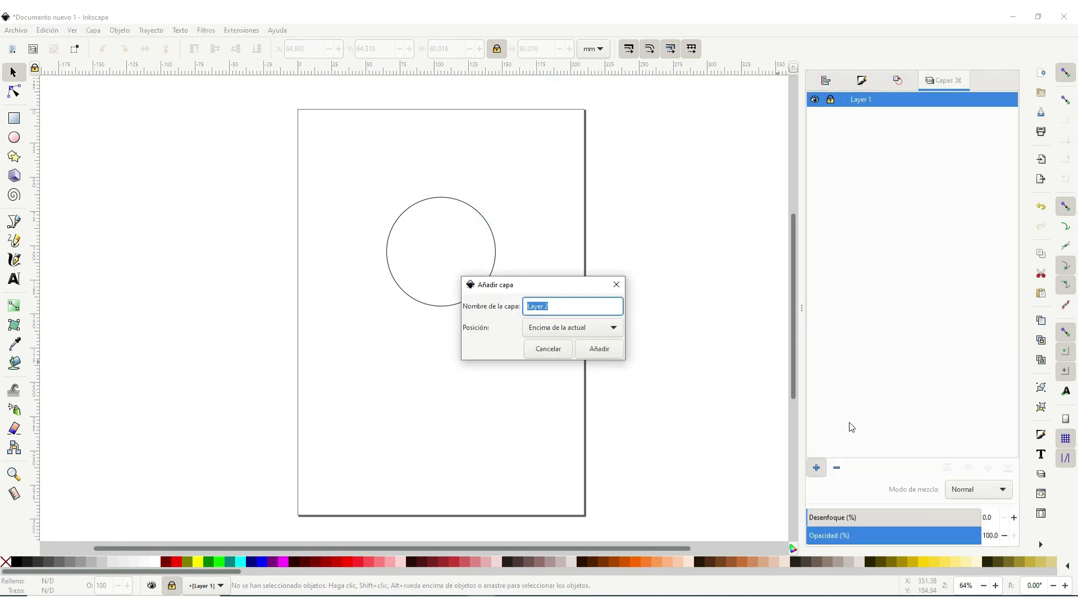
pyautogui.click(584, 351)
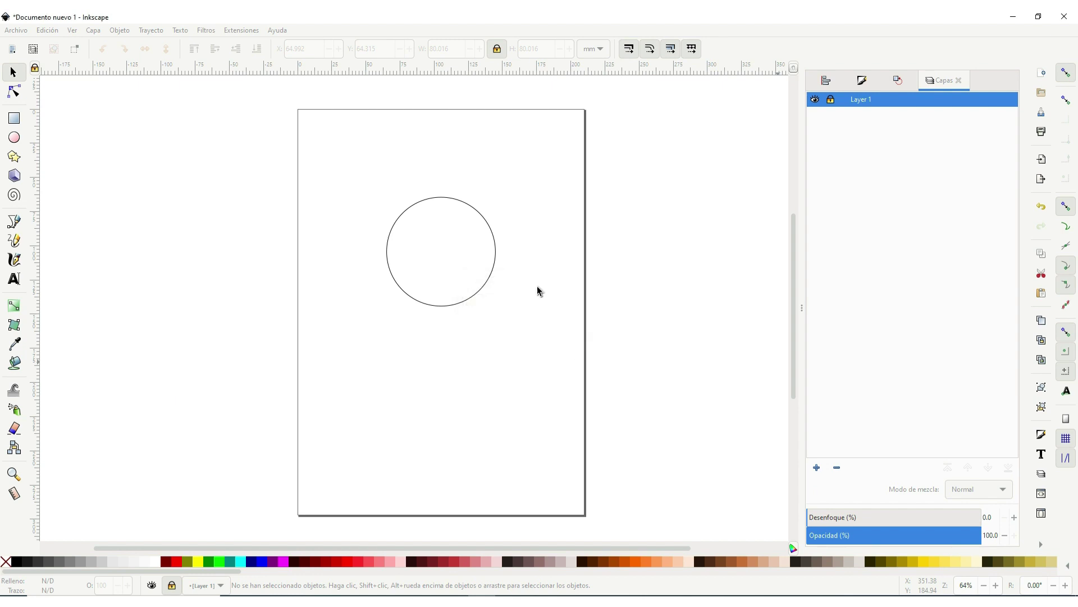
# Step: Draw a vertical straight line about 15 mm long upward from the circle's topmost point
pyautogui.click(14, 221)
pyautogui.scroll(4, 444, 207)
pyautogui.scroll(2, 439, 200)
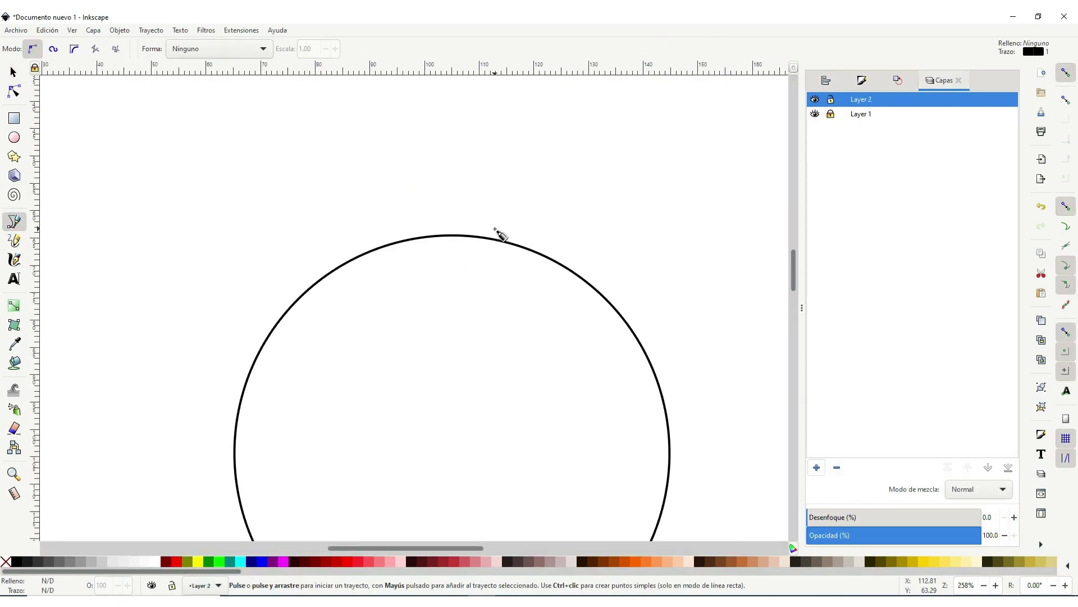
pyautogui.click(454, 236)
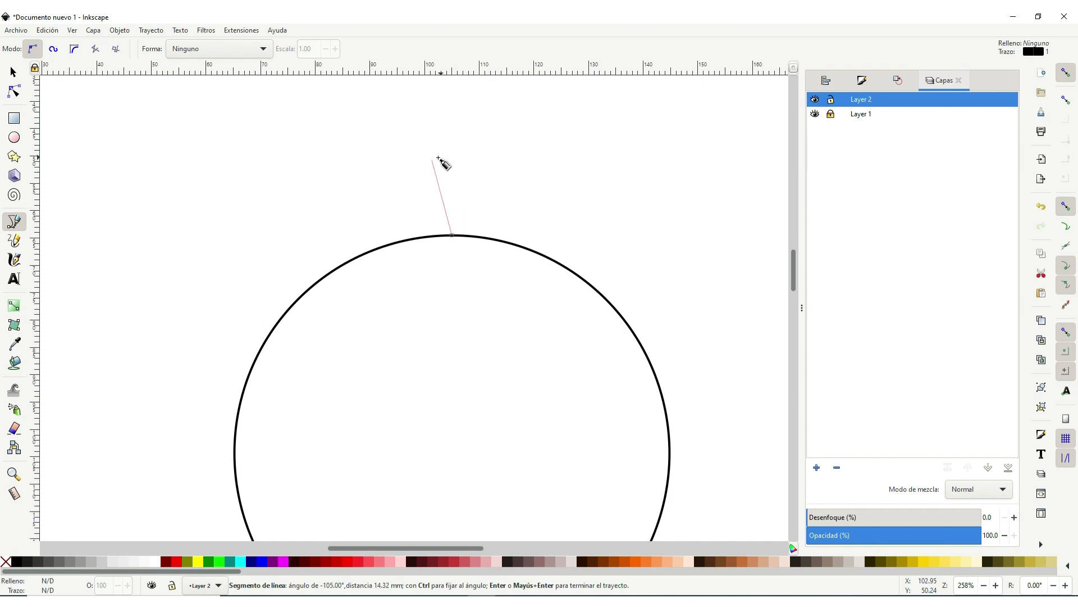
pyautogui.press('Return')
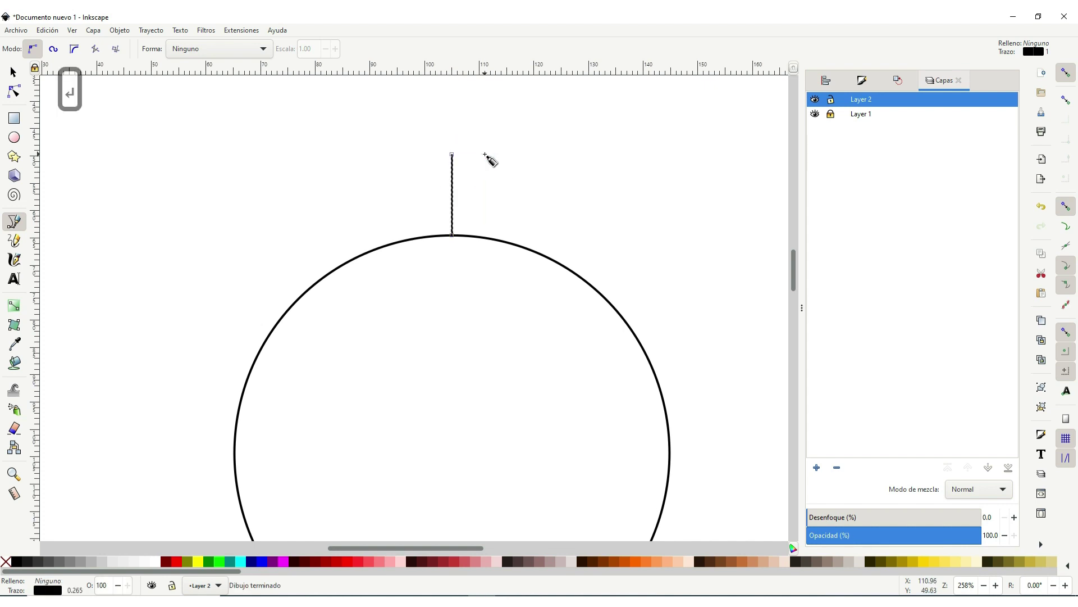
# Step: Set the vertical line's height to 14 mm and its stroke width to 0.8 mm
pyautogui.press('s')
pyautogui.tripleClick(532, 49)
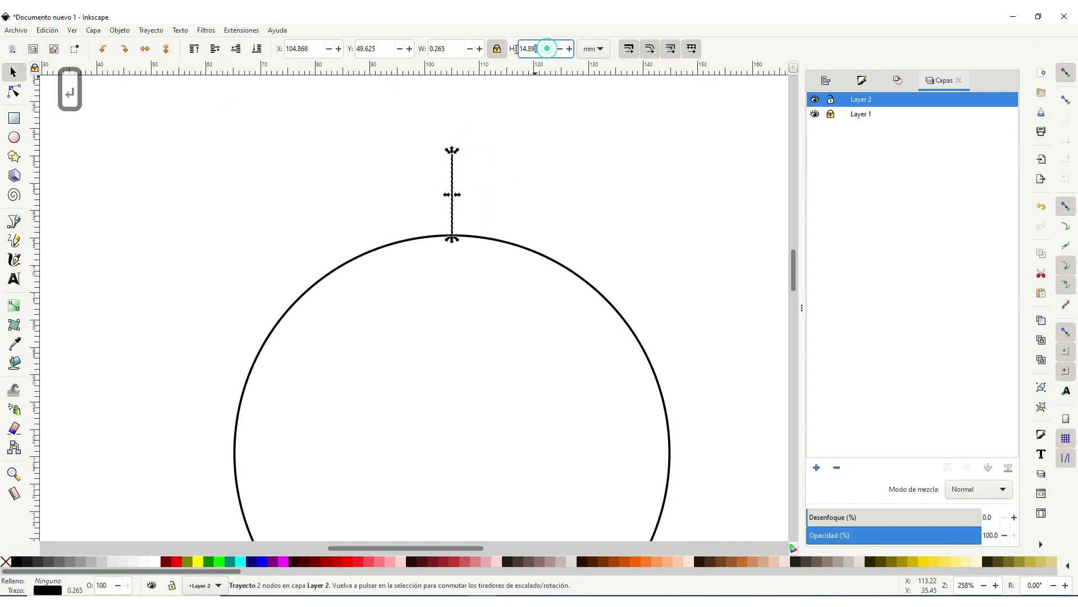
pyautogui.write('14')
pyautogui.press('Return')
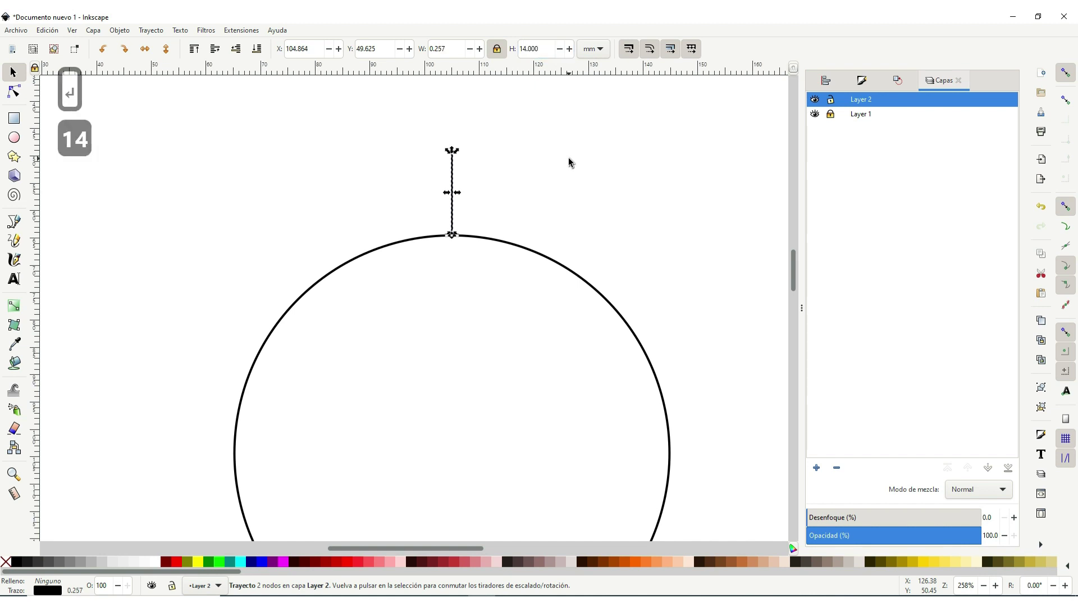
pyautogui.click(865, 81)
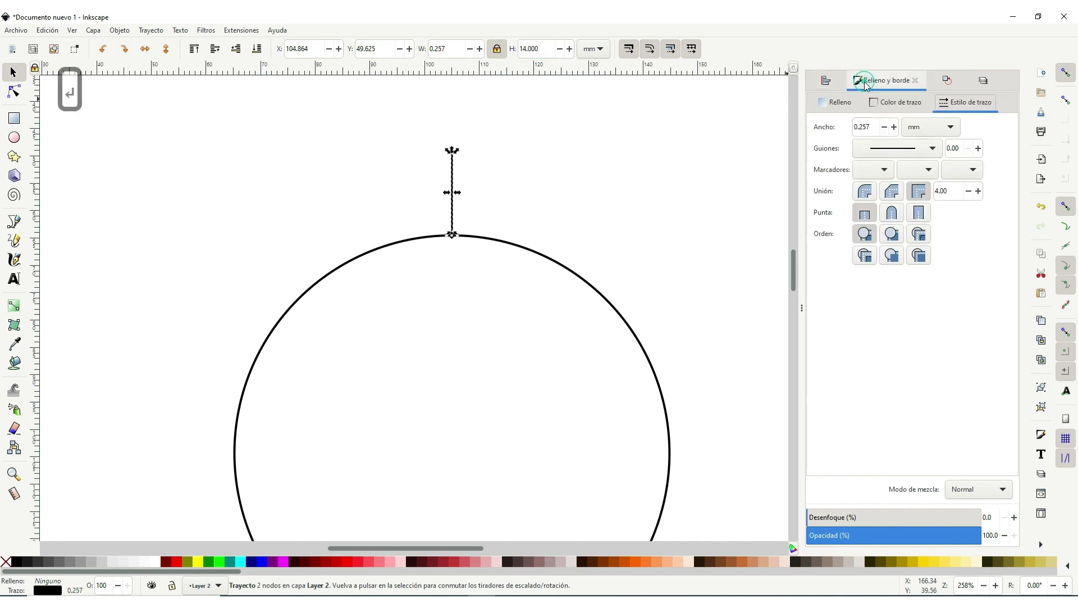
pyautogui.tripleClick(868, 127)
pyautogui.write('0.8')
pyautogui.press('Return')
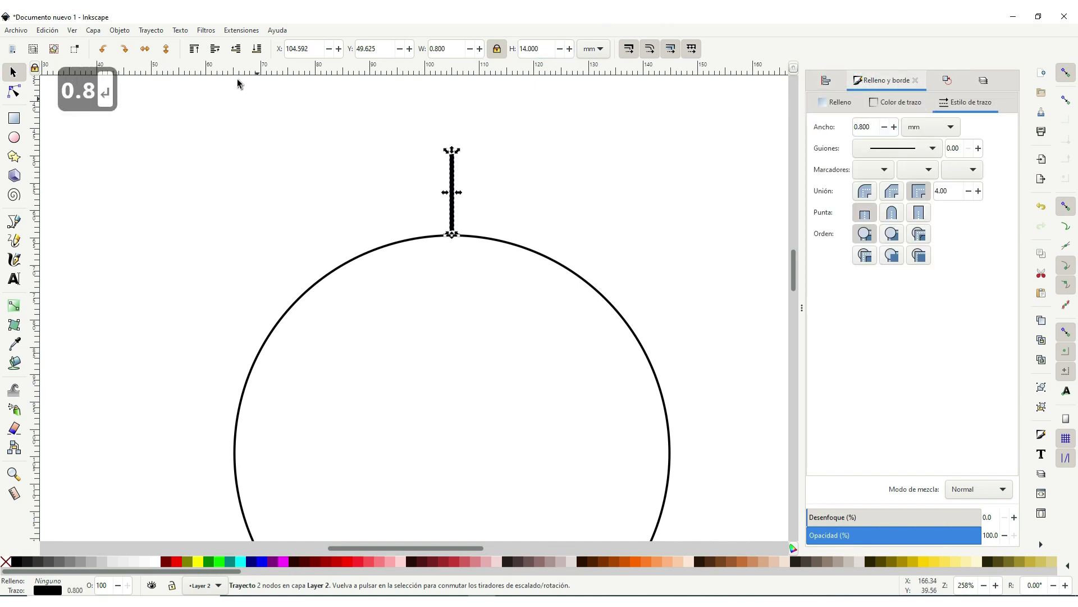
# Step: Reposition the line just above the circle's topmost point, at X 104.600 mm and Y 49.915 mm
pyautogui.scroll(2, 454, 209)
pyautogui.moveTo(460, 208); pyautogui.dragTo(456, 219)
pyautogui.click(399, 49)
pyautogui.click(399, 49)
pyautogui.click(399, 49)
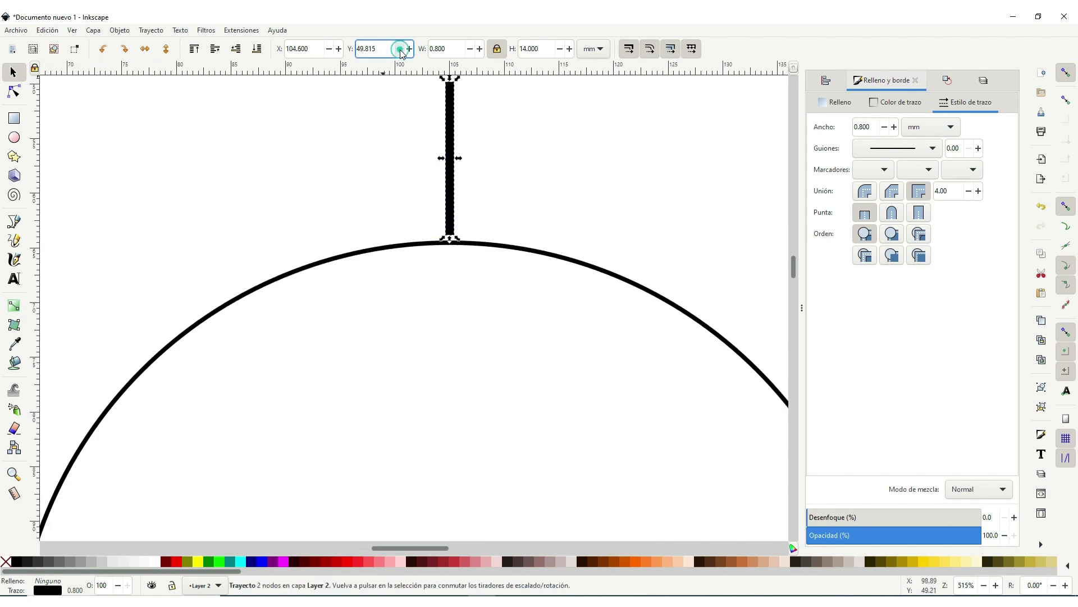
pyautogui.click(409, 49)
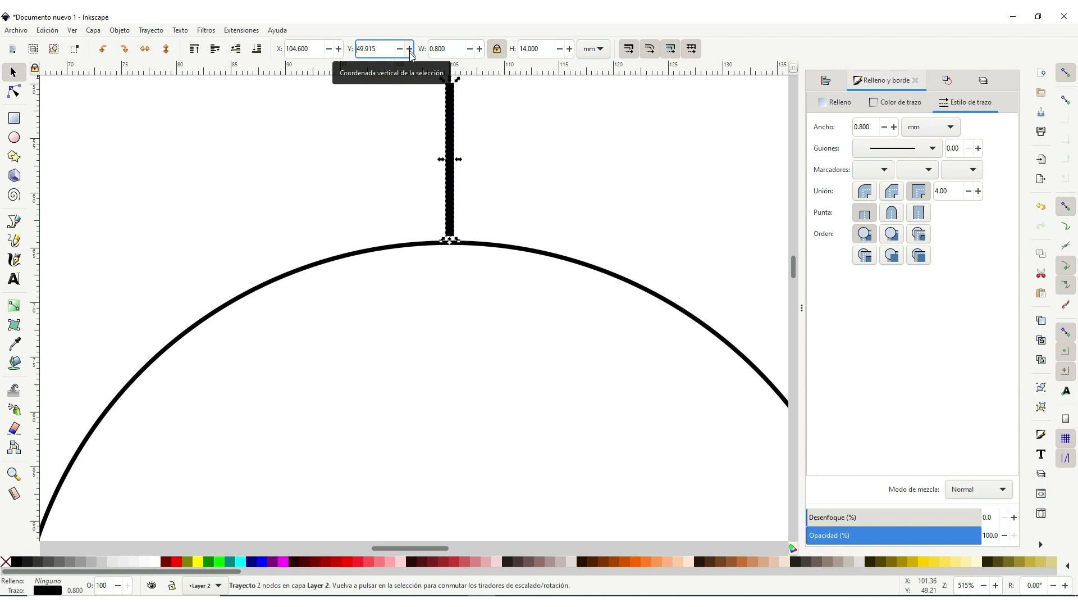
# Step: Move the line's rotation center to the circle's center and open the rotation transform settings
pyautogui.click(450, 129)
pyautogui.moveTo(449, 158); pyautogui.dragTo(471, 489)
pyautogui.scroll(-4, 476, 424)
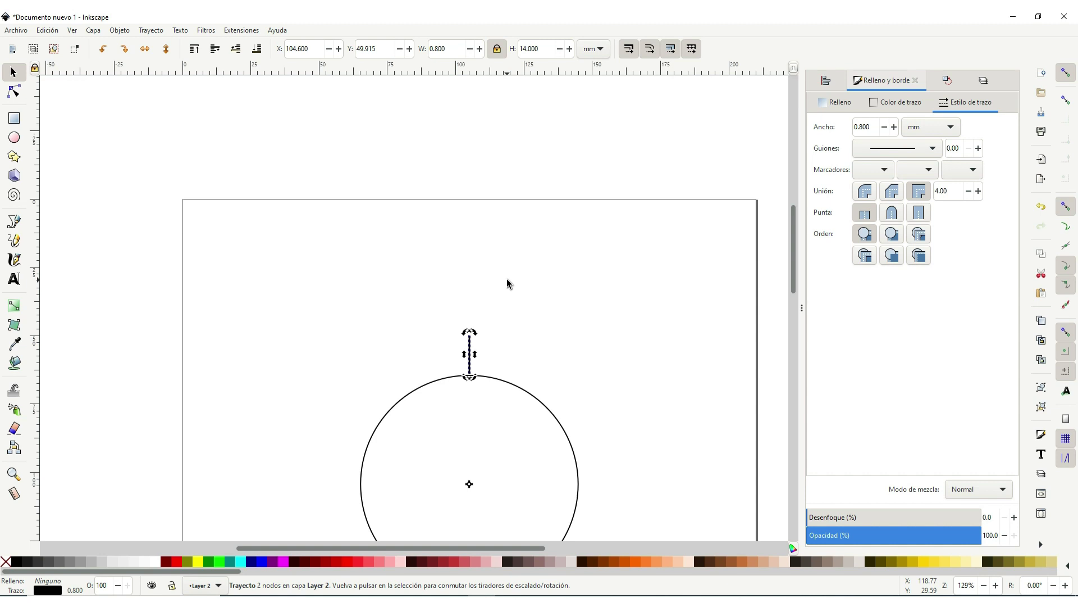
pyautogui.hotkey('shift', 'ctrl', 'm')
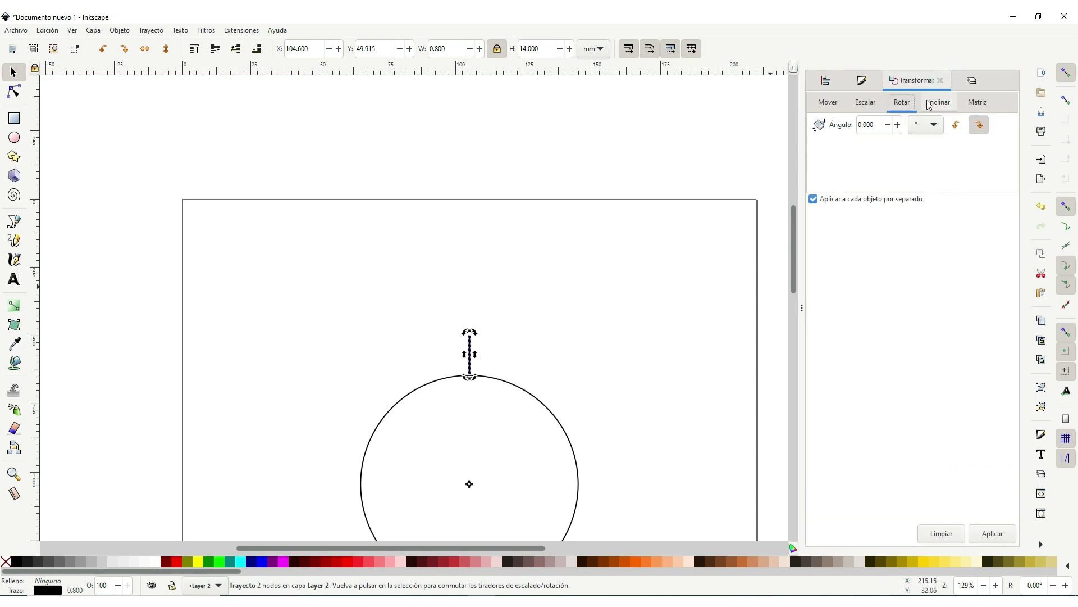
# Step: Switch to the Calculator and divide 360 by 100 to get the angle per dial division
pyautogui.press('XF86Calculator')
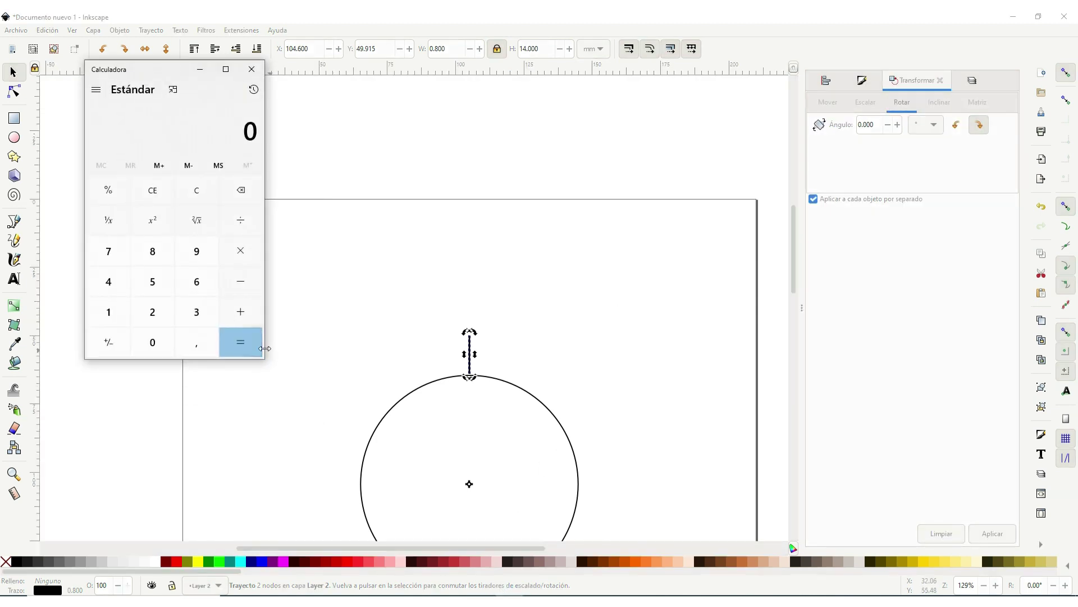
pyautogui.click(197, 312)
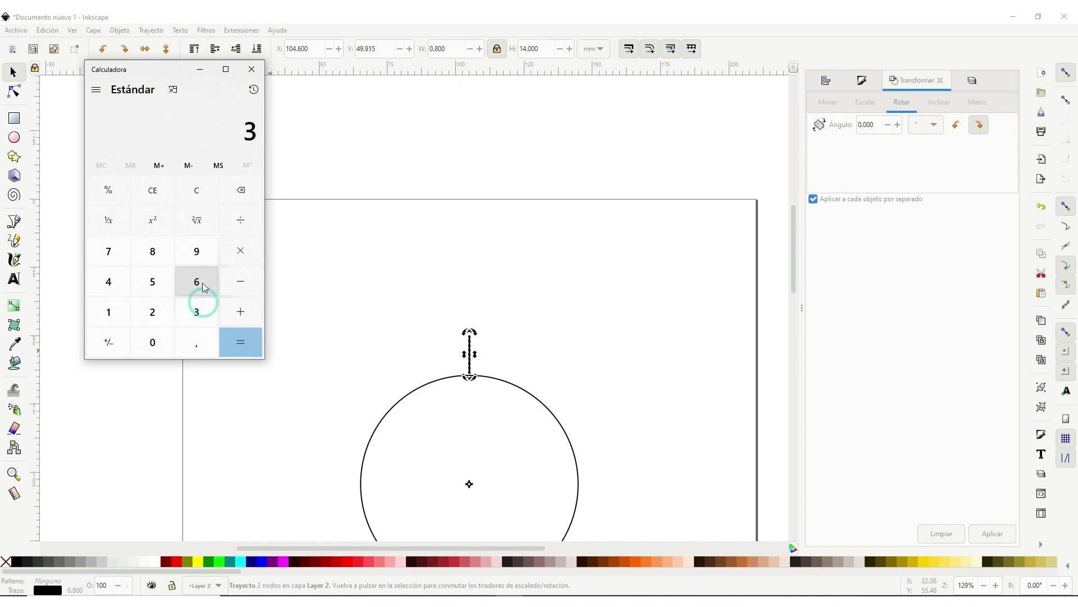
pyautogui.click(197, 281)
pyautogui.click(153, 342)
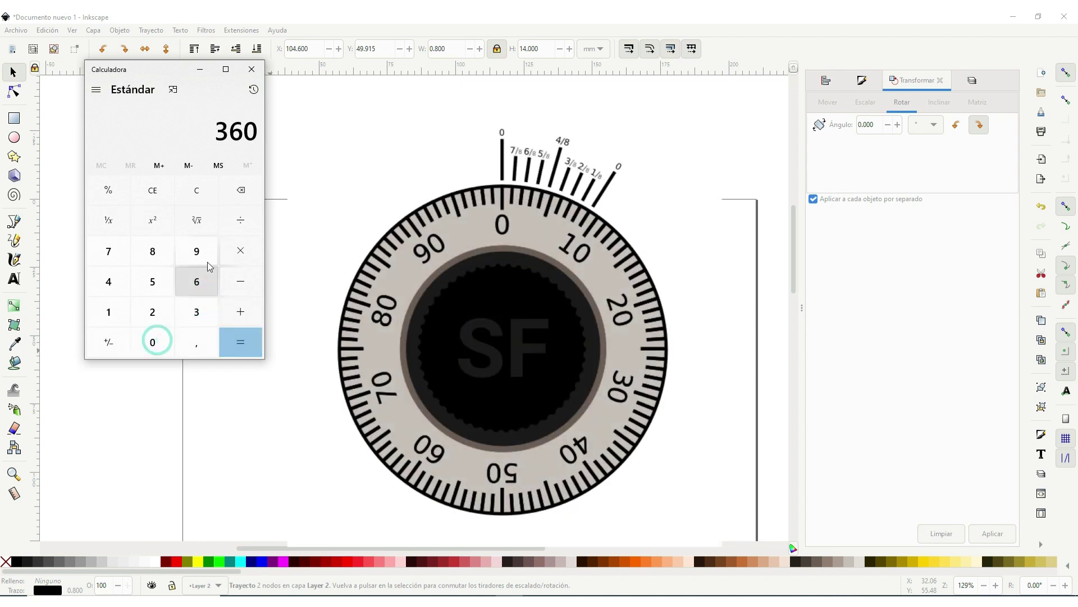
pyautogui.click(241, 220)
pyautogui.click(108, 312)
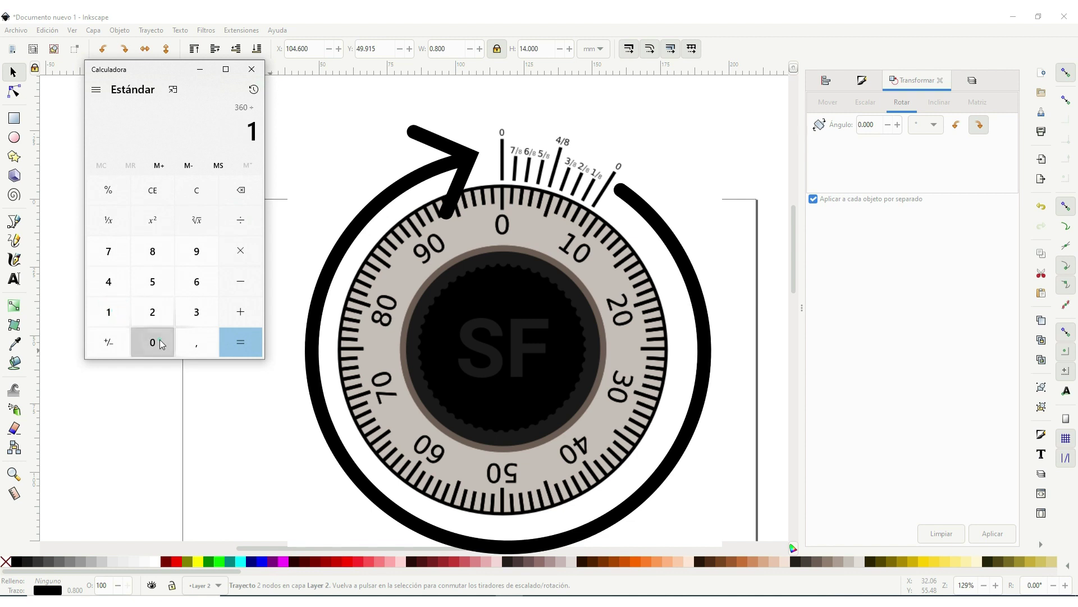
pyautogui.click(153, 340)
pyautogui.click(153, 340)
pyautogui.click(243, 343)
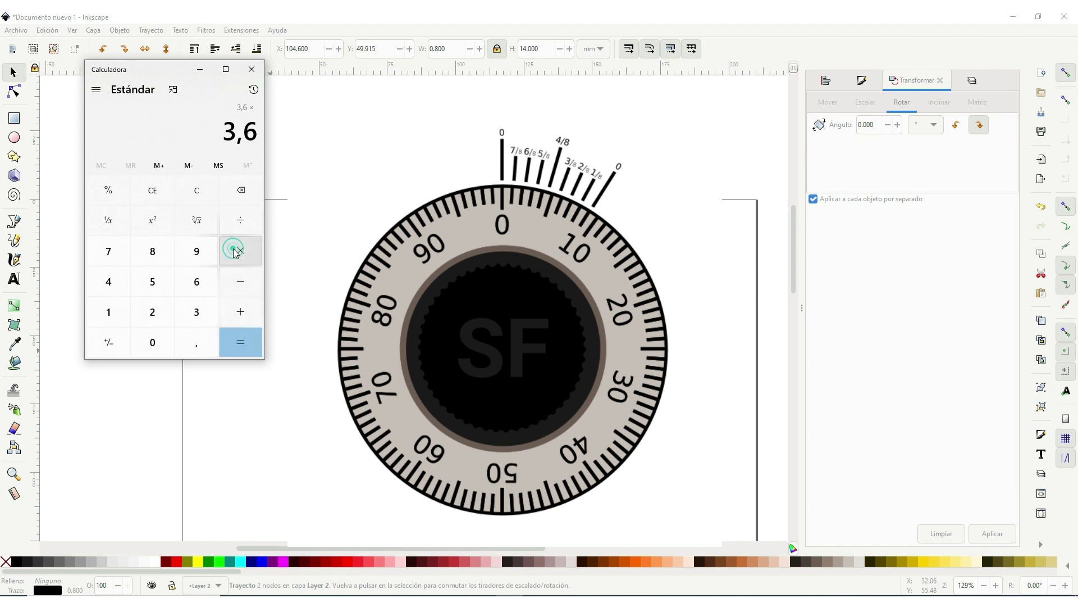
# Step: Multiply the calculated angle by 9 and divide the product by 8 to get the vernier spacing
pyautogui.click(207, 252)
pyautogui.click(249, 345)
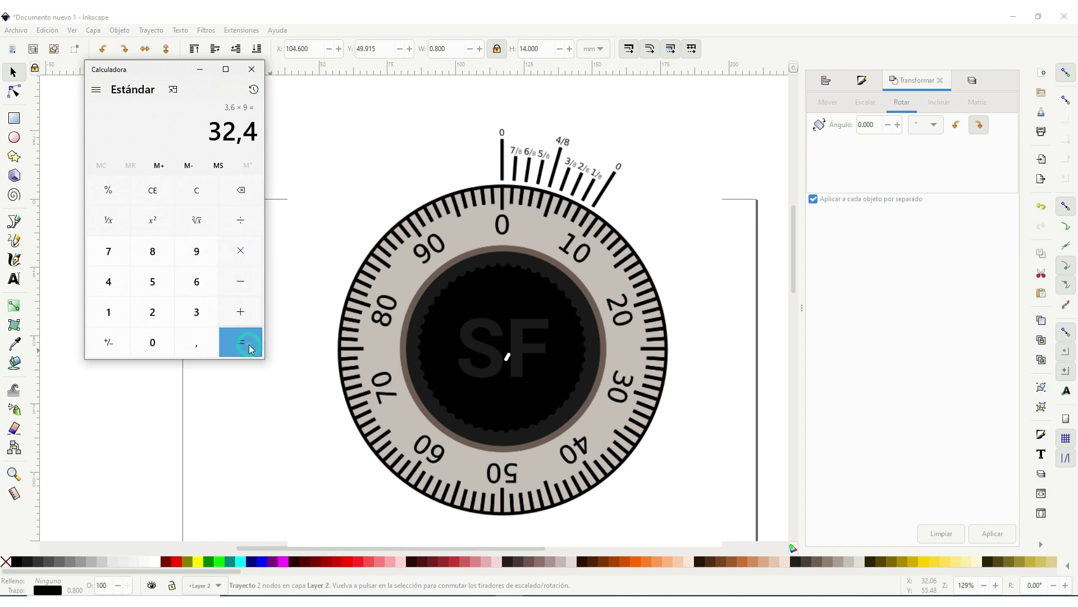
pyautogui.click(241, 224)
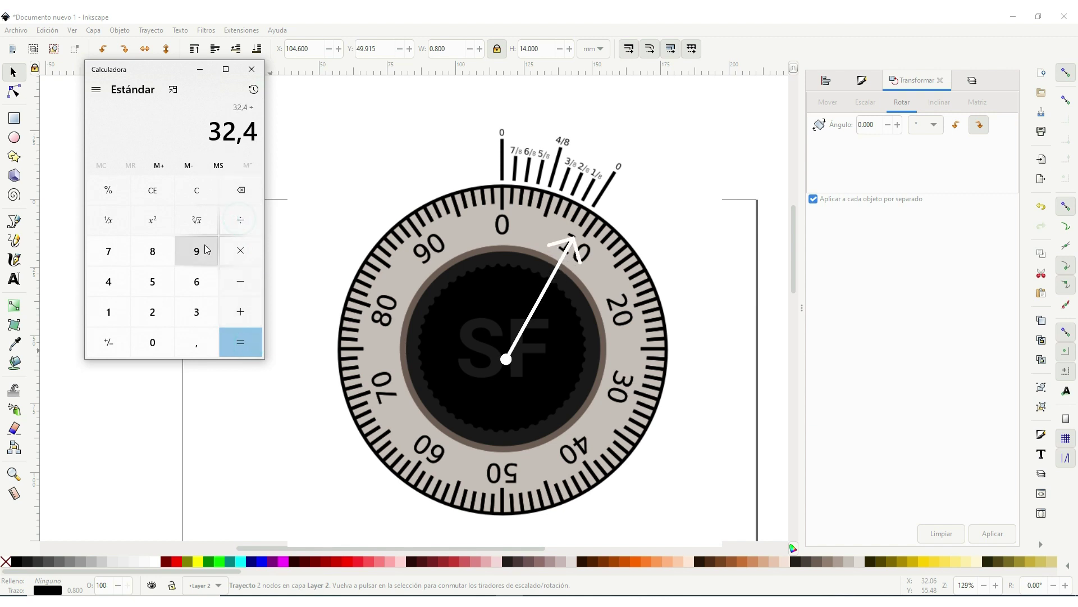
pyautogui.click(152, 251)
pyautogui.click(241, 344)
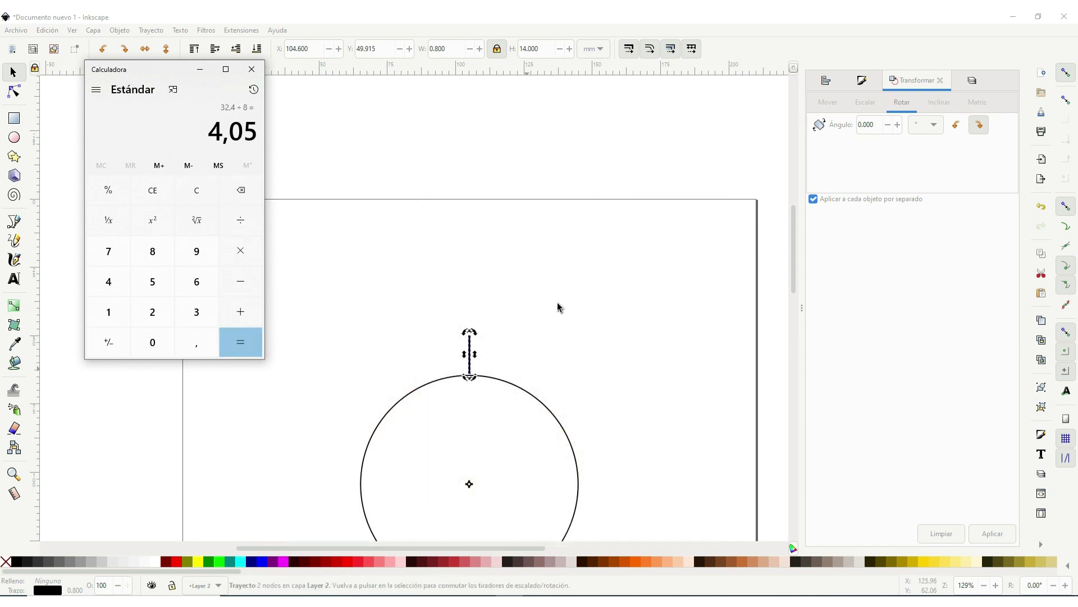
# Step: Switch back to Inkscape, duplicate the vertical line, and rotate the copy clockwise about the circle's center in four 4.05° increments
pyautogui.click(565, 285)
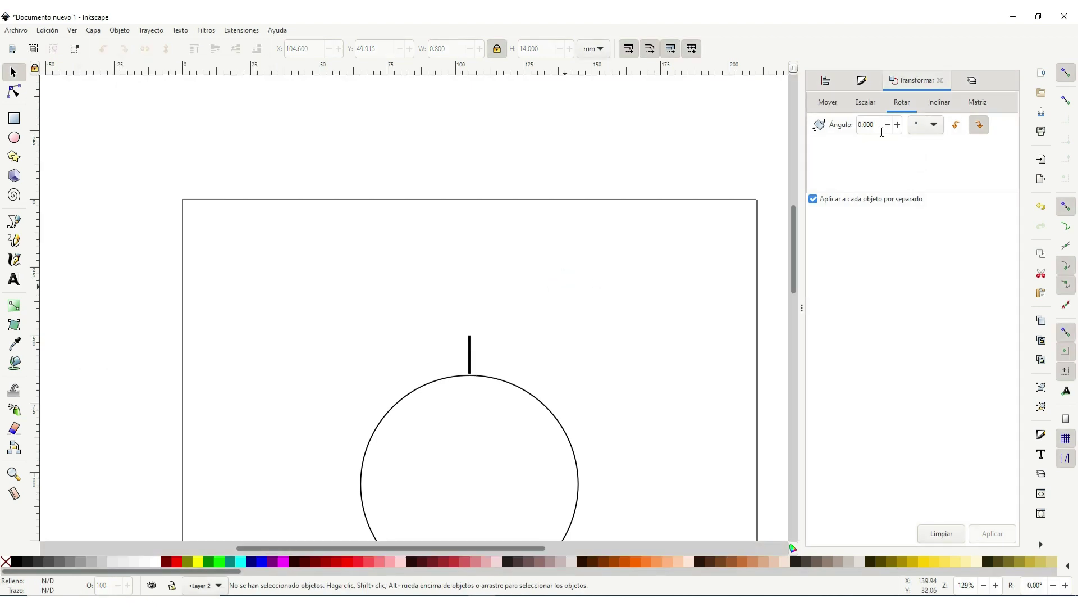
pyautogui.doubleClick(880, 124)
pyautogui.write('4,')
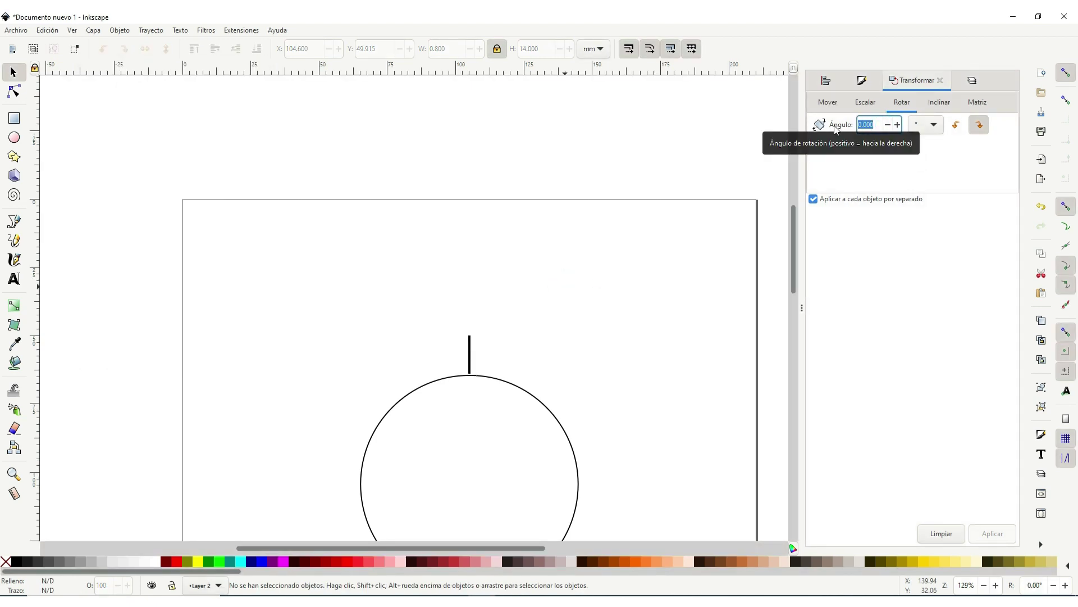
pyautogui.write('05')
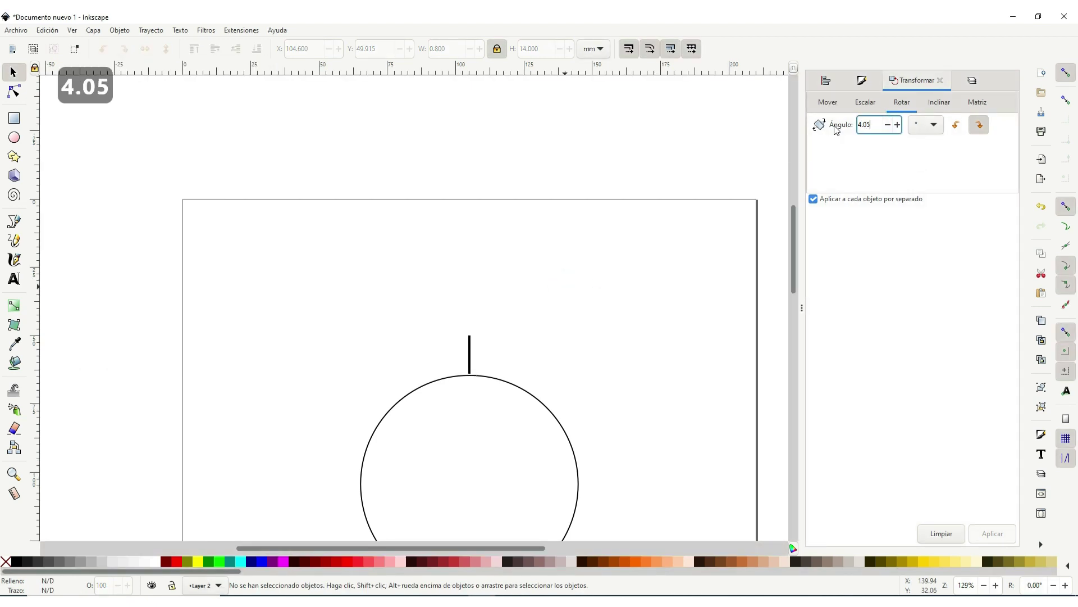
pyautogui.click(471, 353)
pyautogui.hotkey('ctrl', 'd')
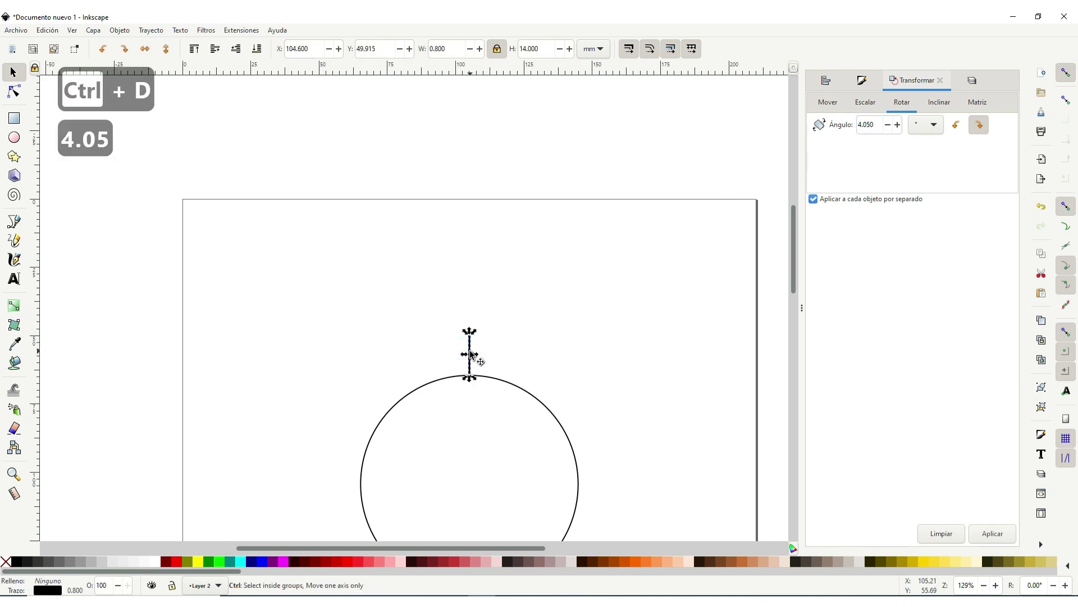
pyautogui.click(993, 537)
pyautogui.click(993, 534)
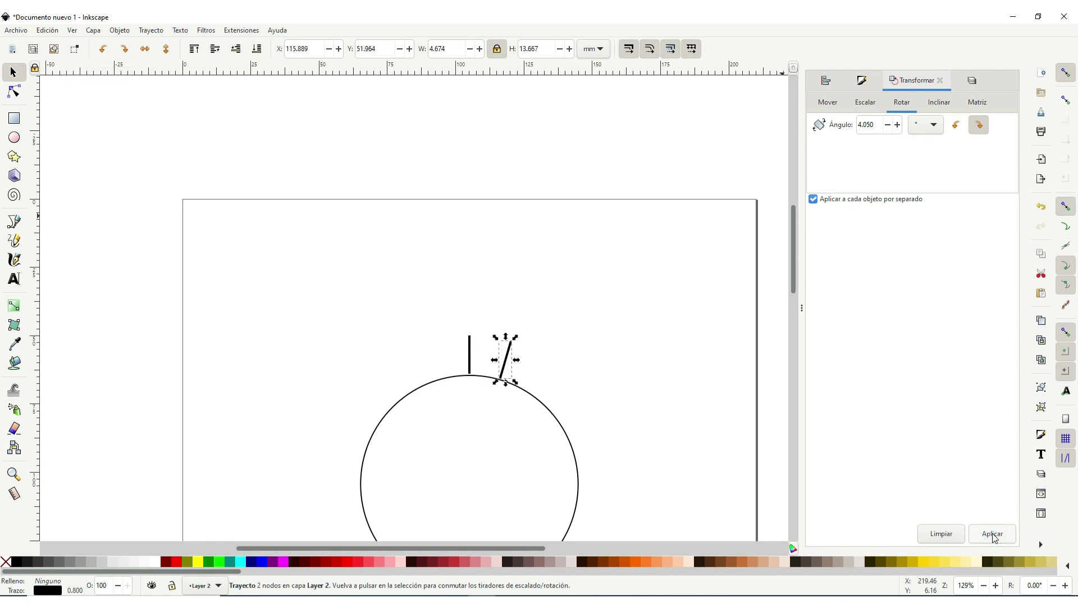
# Step: Duplicate the rotated line and turn the new copy four more 4.05° increments clockwise to form the third long tick
pyautogui.hotkey('ctrl', 'd')
pyautogui.click(992, 533)
pyautogui.click(992, 534)
pyautogui.click(992, 534)
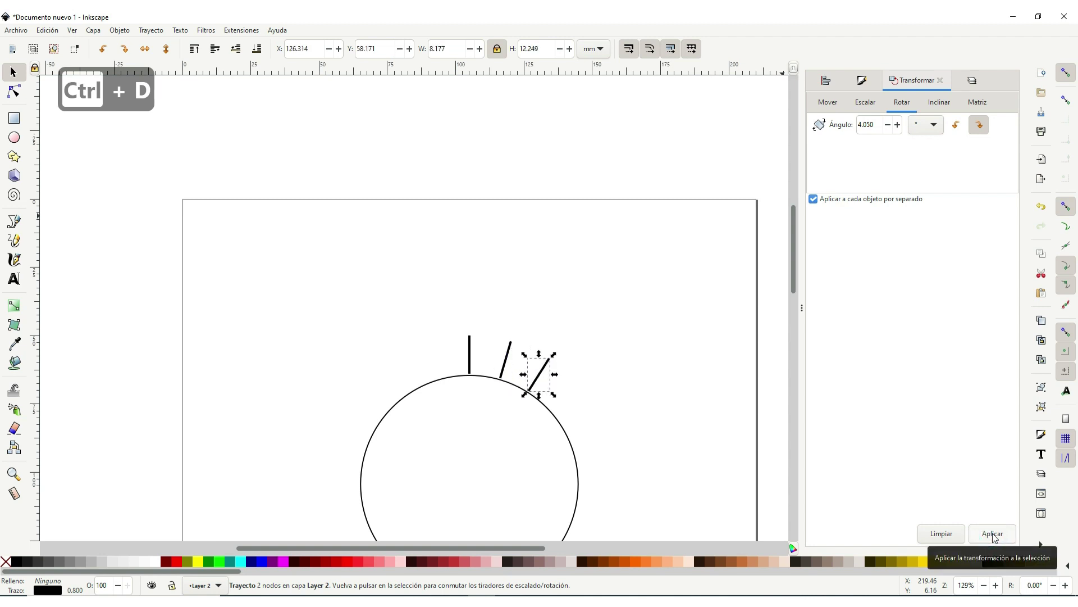
pyautogui.click(440, 288)
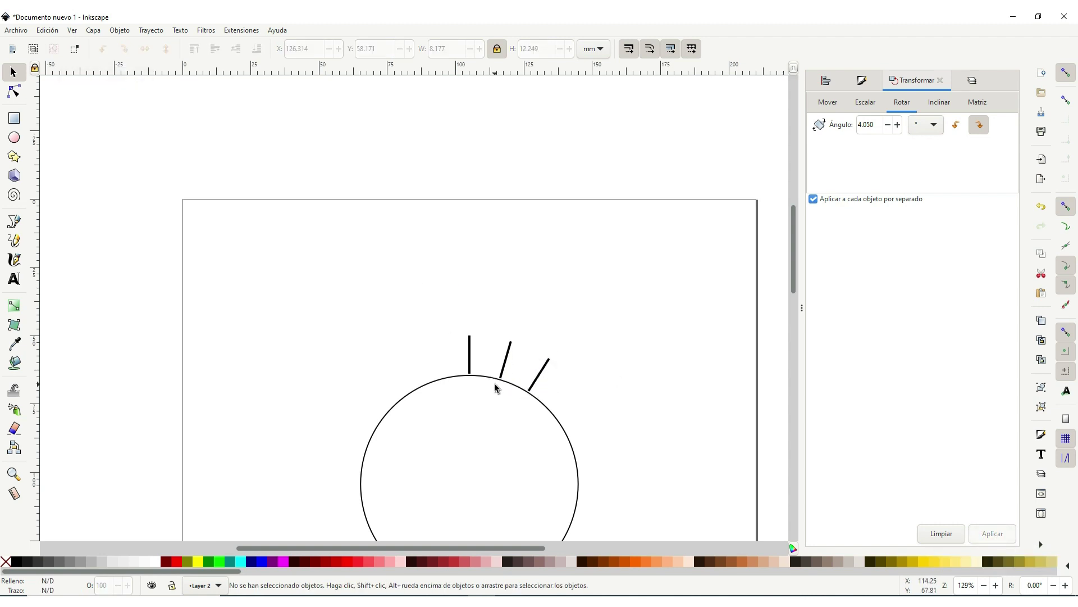
# Step: Draw a 7 mm straight line from the vertical line's lower end to its midpoint with the Pen tool
pyautogui.scroll(4, 496, 386)
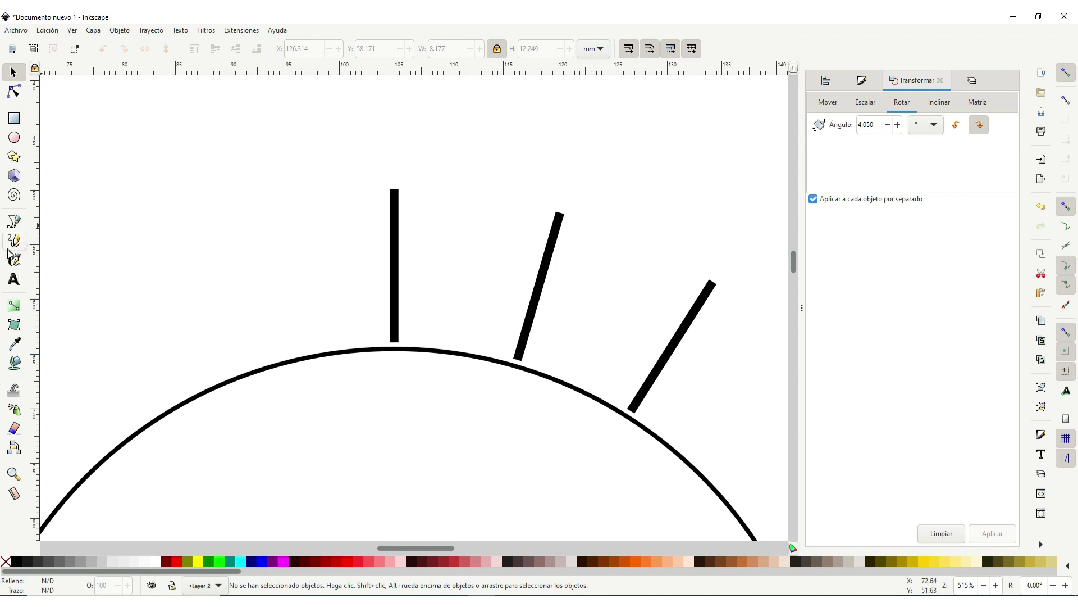
pyautogui.click(14, 221)
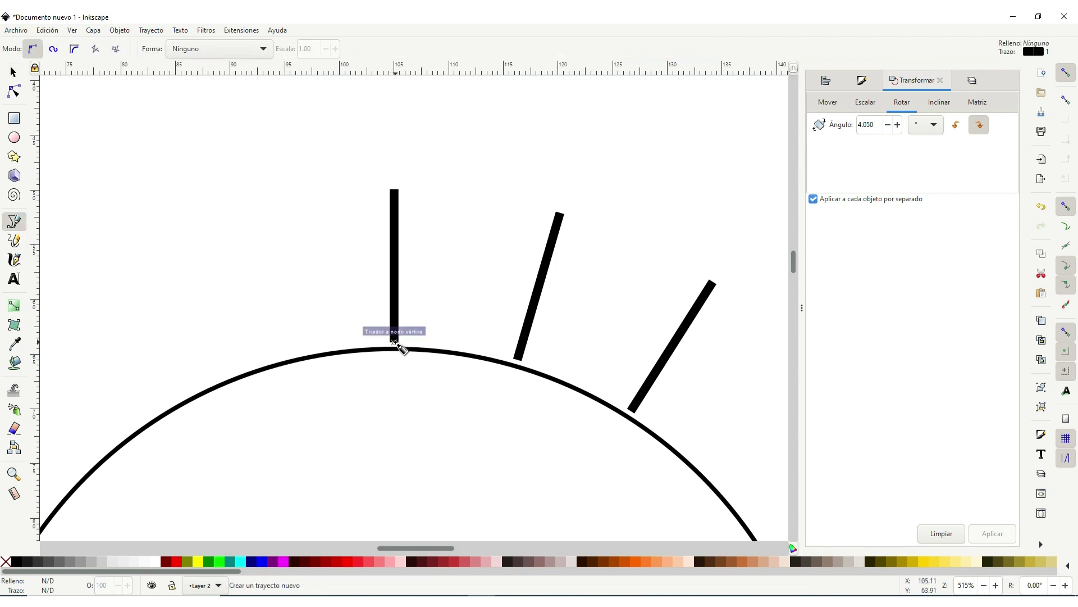
pyautogui.moveTo(396, 342); pyautogui.dragTo(394, 265)
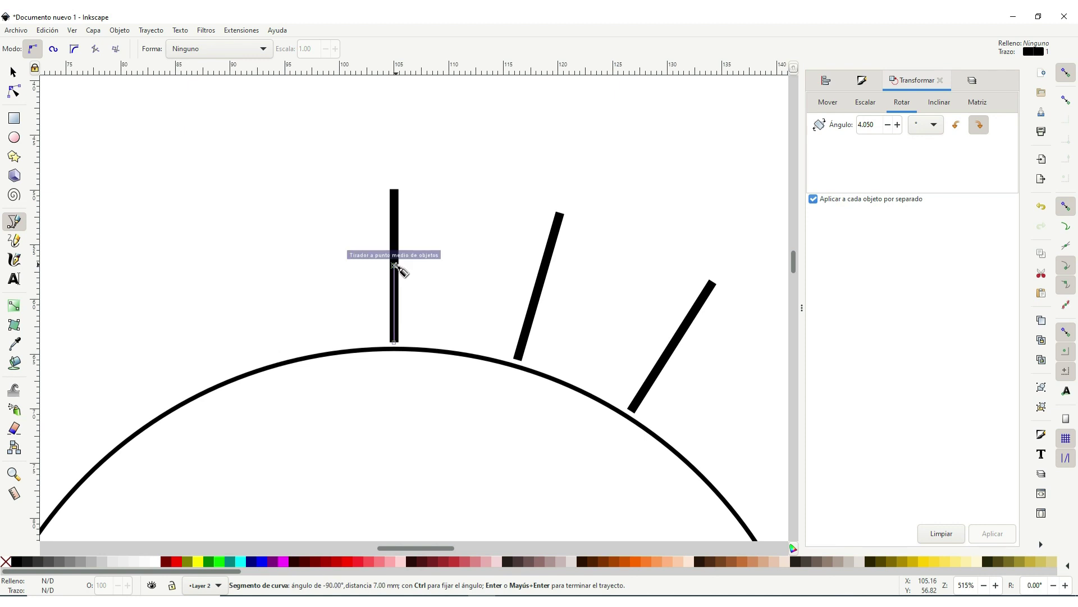
pyautogui.click(395, 265)
pyautogui.press('Return')
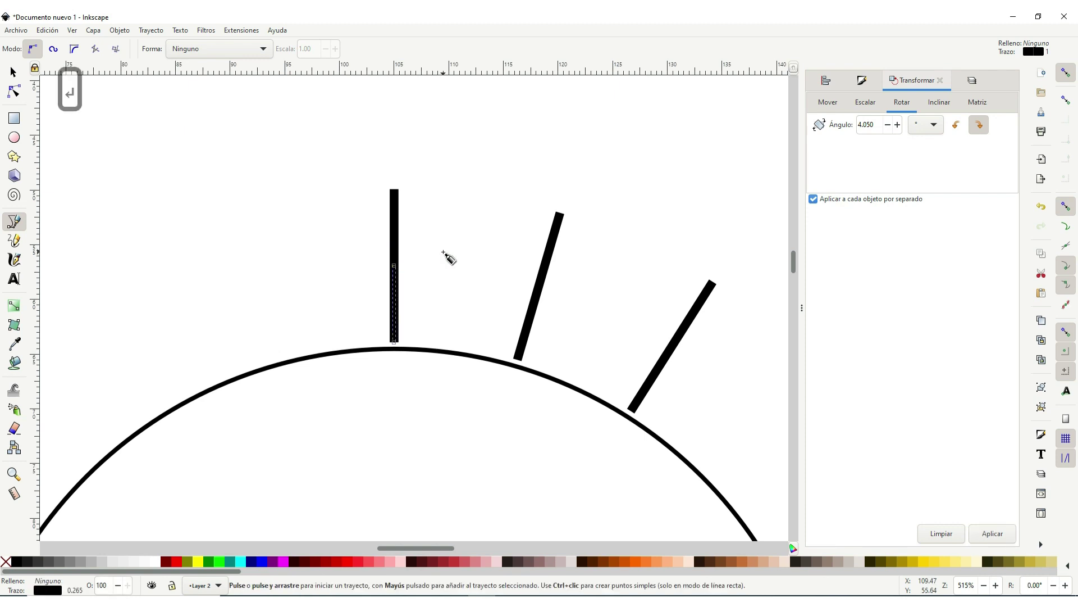
# Step: Set the short line's stroke width to 0.8 mm
pyautogui.press('s')
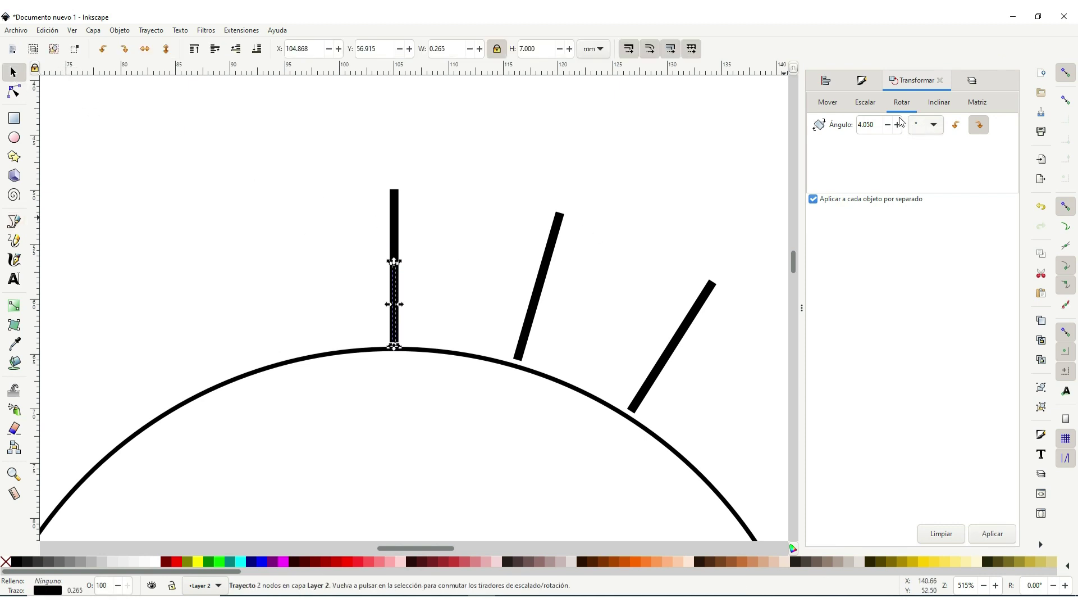
pyautogui.click(865, 84)
pyautogui.moveTo(875, 126); pyautogui.dragTo(839, 124)
pyautogui.write('0.8')
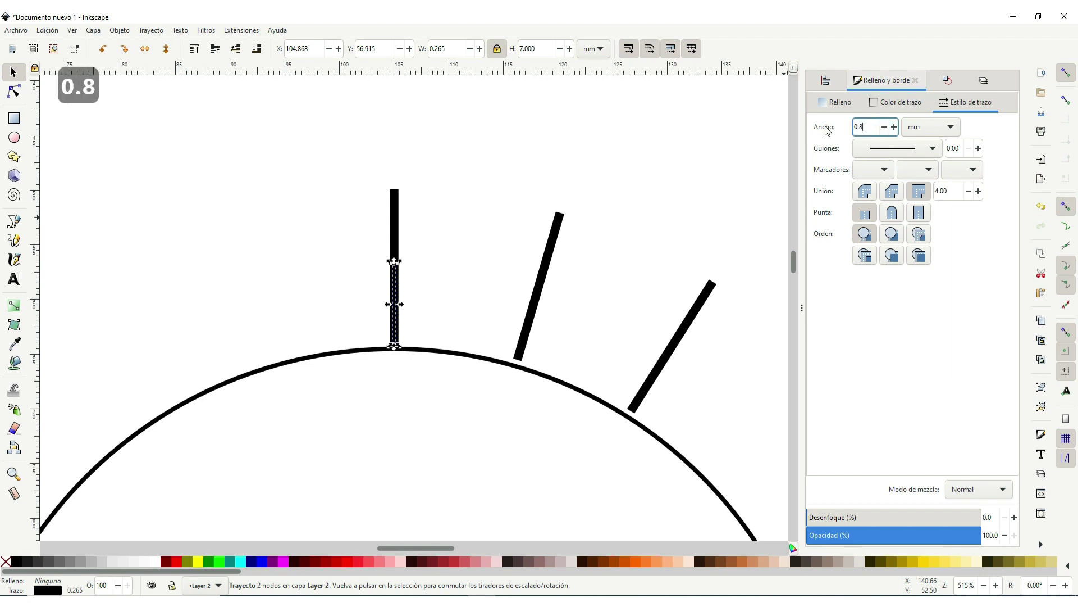
pyautogui.press('Return')
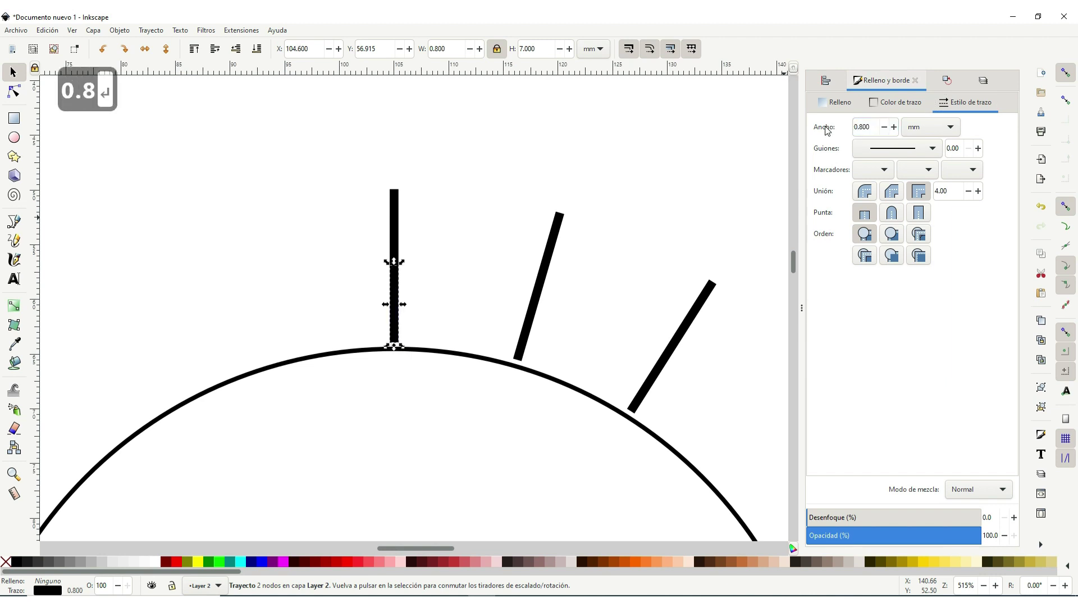
# Step: Move the short line's rotation center to the center of the circle
pyautogui.click(397, 286)
pyautogui.scroll(-2, 425, 449)
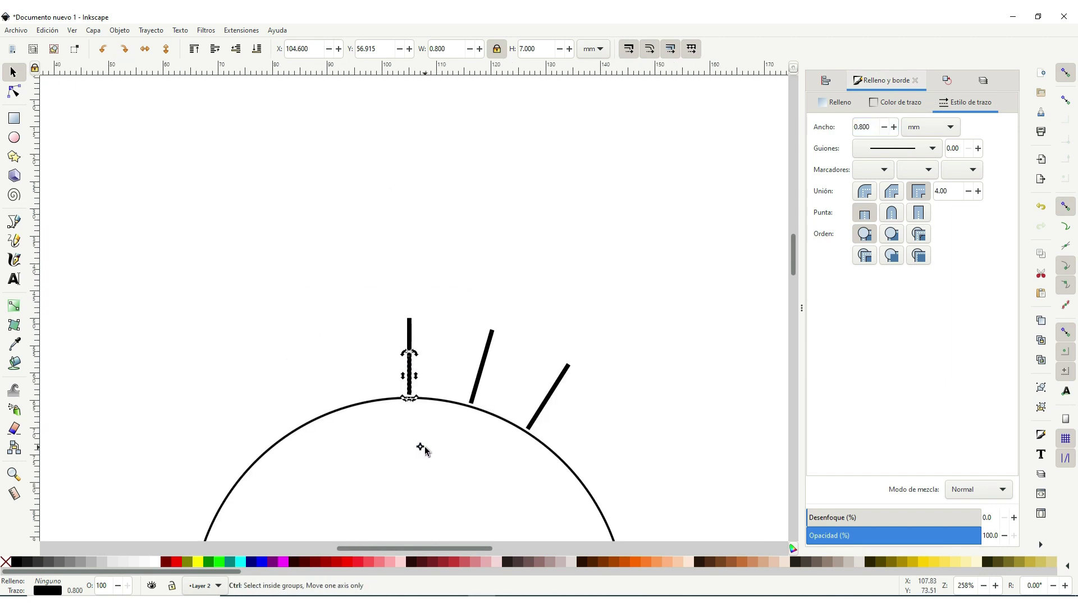
pyautogui.scroll(-2, 425, 449)
pyautogui.moveTo(416, 352); pyautogui.dragTo(410, 436)
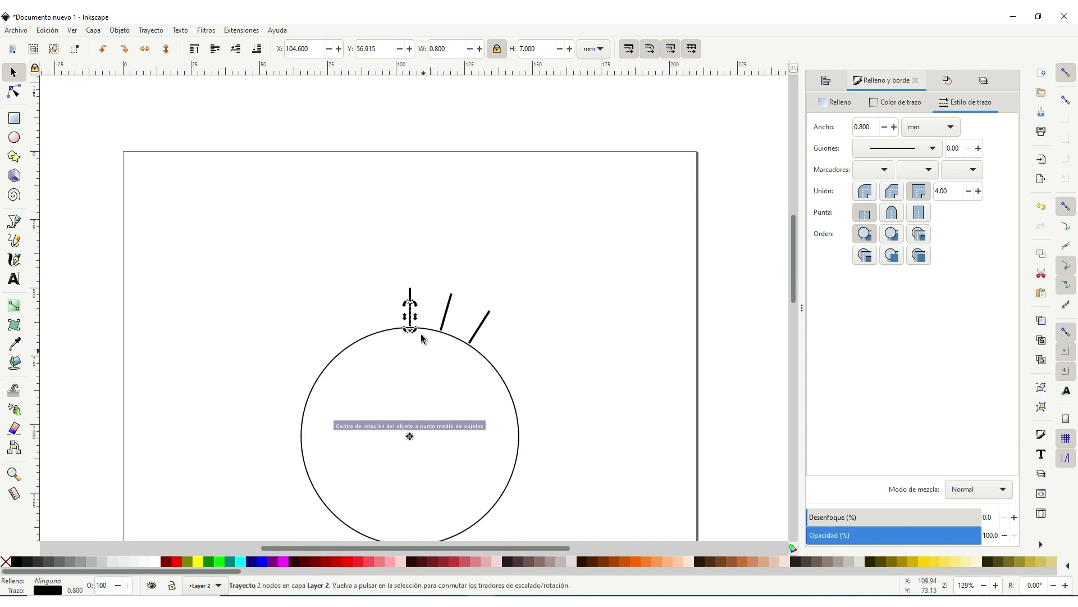
# Step: Rotate the short line clockwise by 4.05° and add two copies at successive 4.05° intervals between the first two long ticks
pyautogui.hotkey('shift', 'ctrl', 'm')
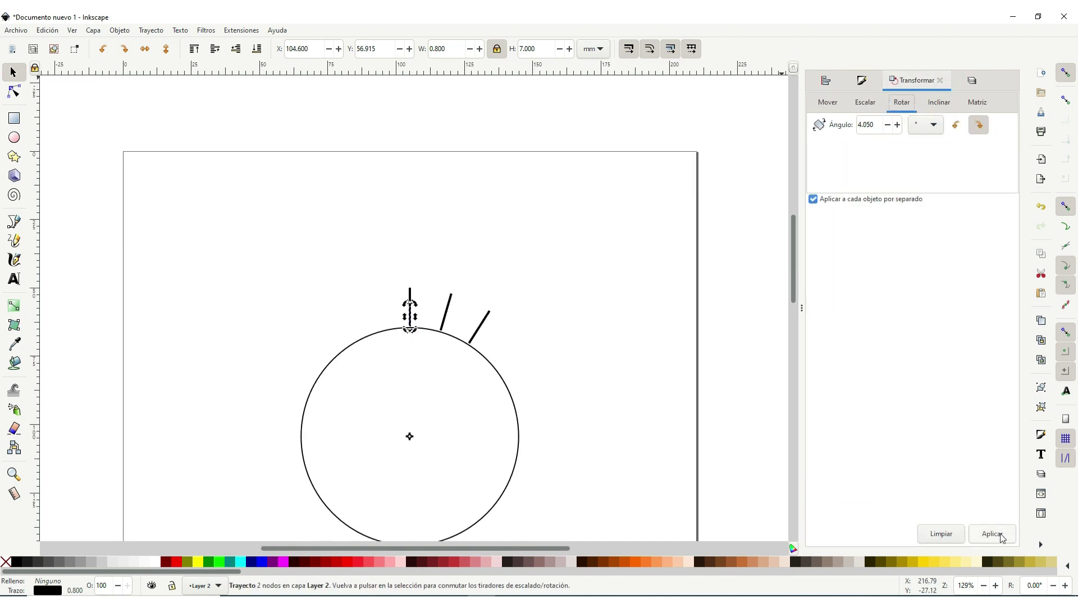
pyautogui.click(1003, 538)
pyautogui.hotkey('ctrl', 'd')
pyautogui.click(1003, 537)
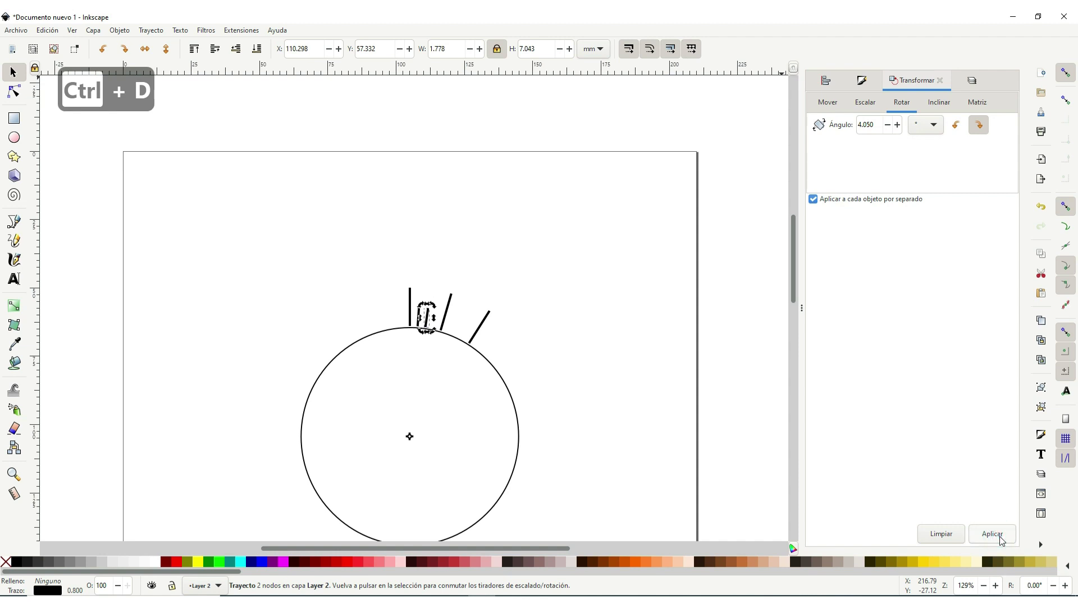
pyautogui.hotkey('ctrl', 'd')
pyautogui.click(1003, 537)
# Step: Add three more short tick copies at 4.05° intervals between the second and third long ticks, skipping the second long tick's position
pyautogui.hotkey('ctrl', 'd')
pyautogui.click(1003, 537)
pyautogui.click(1003, 538)
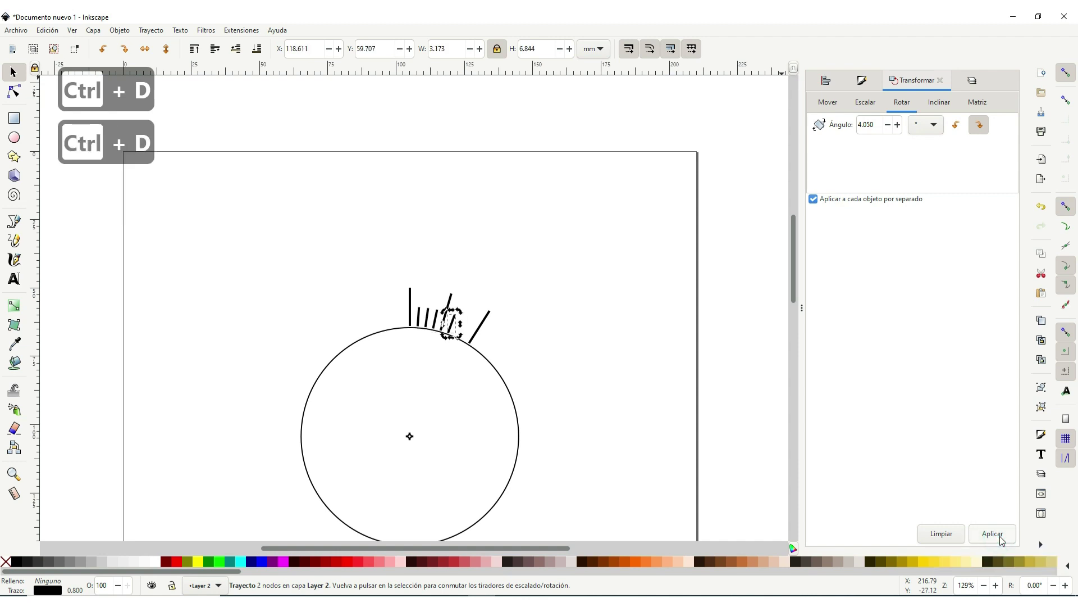
pyautogui.hotkey('ctrl', 'd')
pyautogui.click(1003, 538)
pyautogui.hotkey('ctrl', 'd')
pyautogui.click(1003, 538)
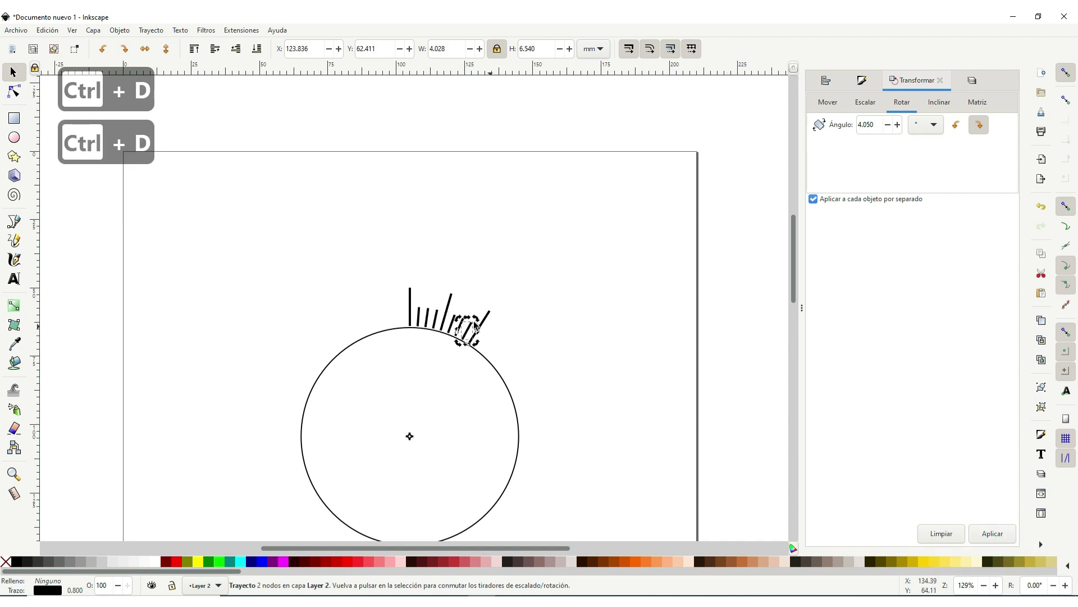
pyautogui.click(509, 330)
# Step: Add a new layer named Layer 3 above the current layer
pyautogui.click(966, 80)
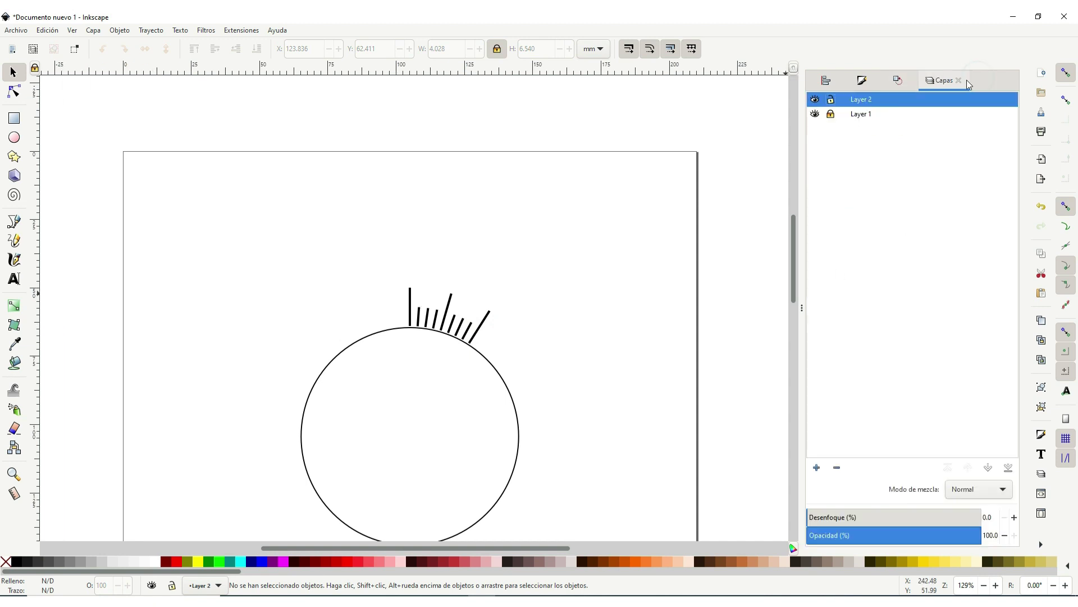
pyautogui.click(817, 468)
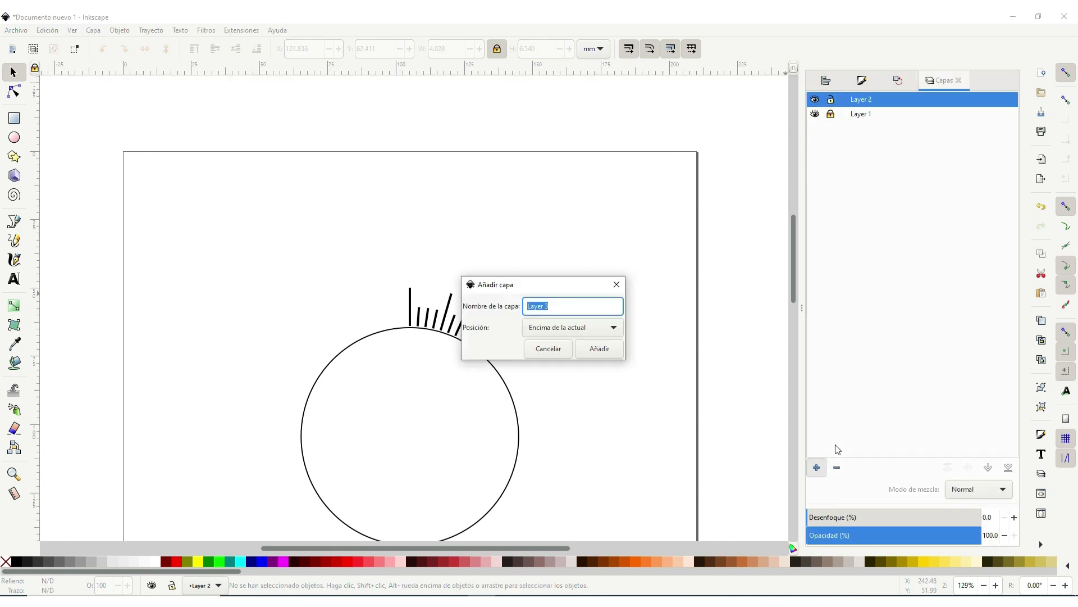
pyautogui.click(594, 349)
# Step: Create the text label 0 at 10 pt above the vertical long tick
pyautogui.scroll(4, 412, 306)
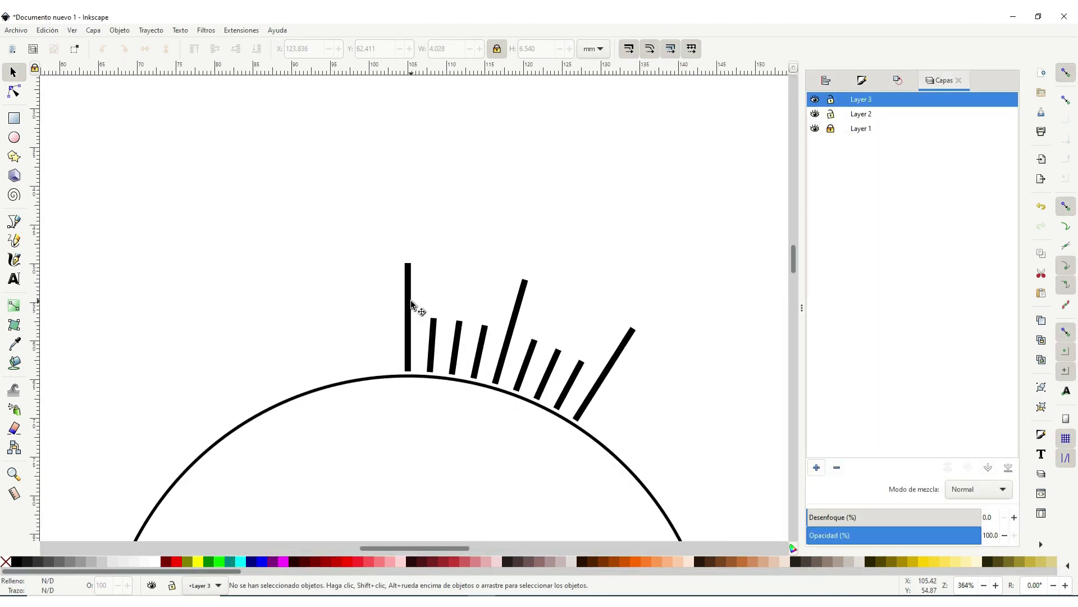
pyautogui.hscroll(4, 604, 298)
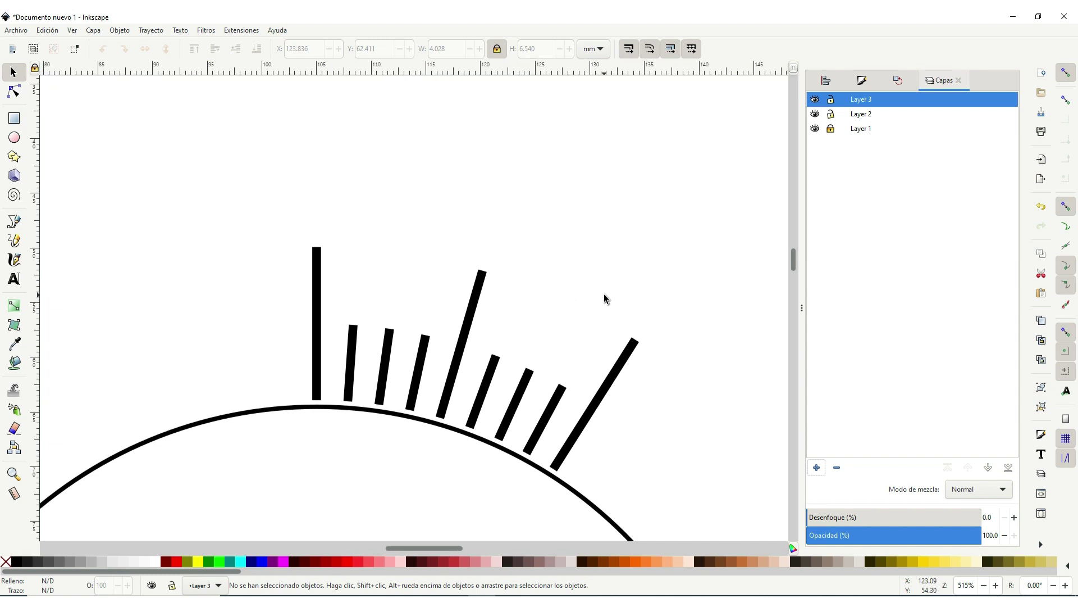
pyautogui.click(14, 280)
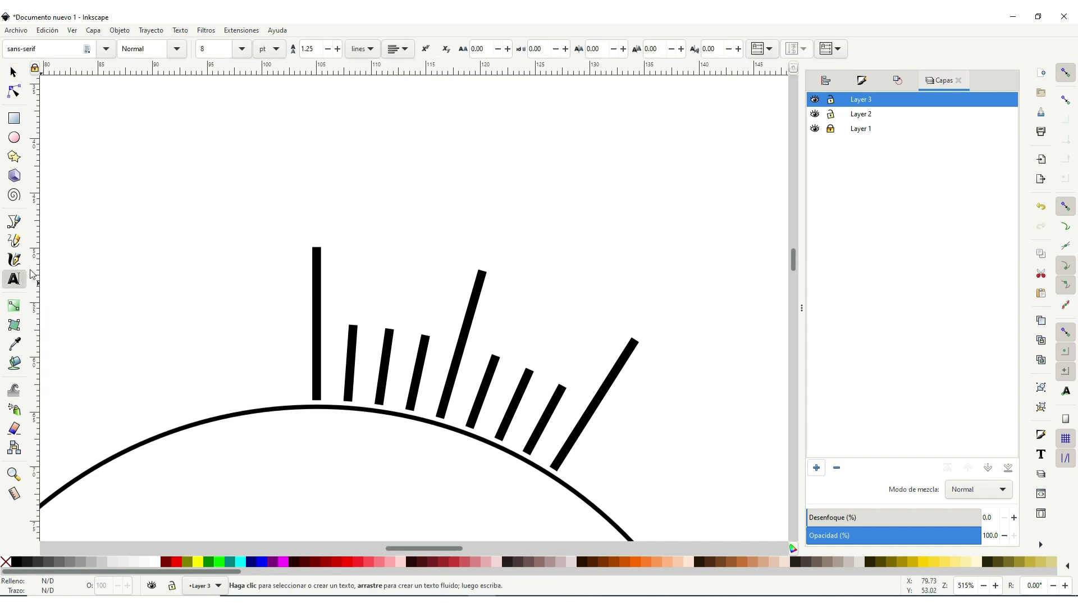
pyautogui.click(242, 49)
pyautogui.click(241, 110)
pyautogui.write('0')
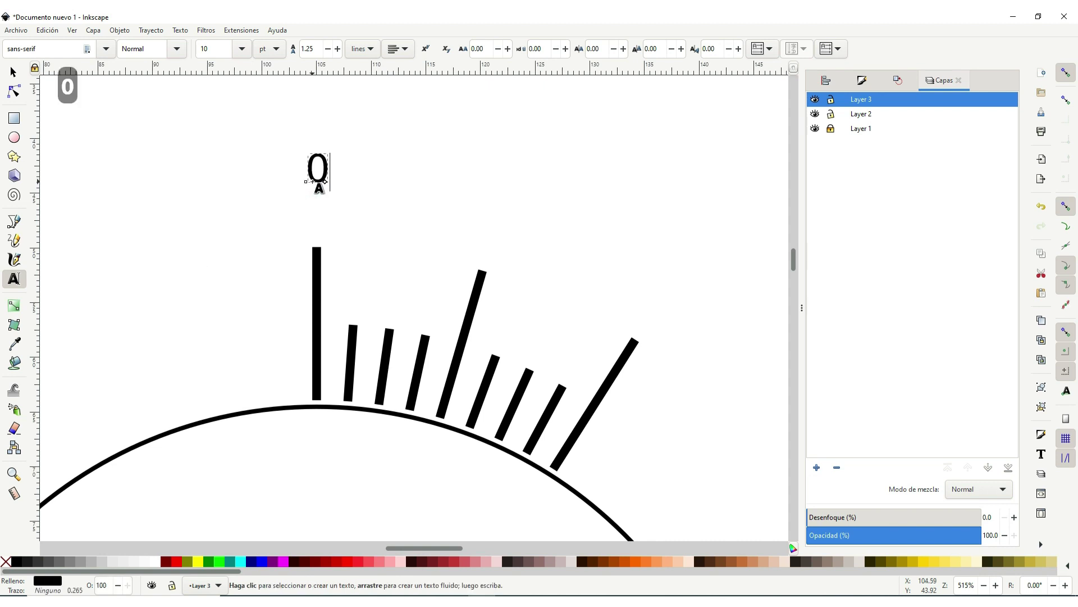
pyautogui.click(403, 52)
pyautogui.click(14, 72)
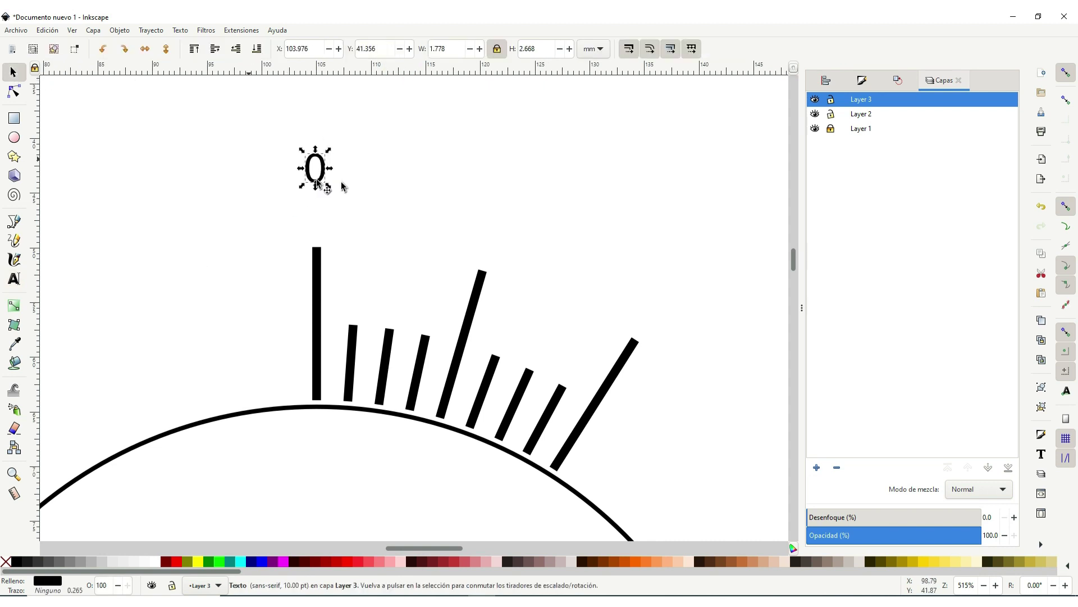
# Step: Move the 0 just above the vertical tick, at X 104.111 mm and Y 46.372 mm, and put its rotation center at the circle's center
pyautogui.moveTo(316, 180); pyautogui.dragTo(323, 220)
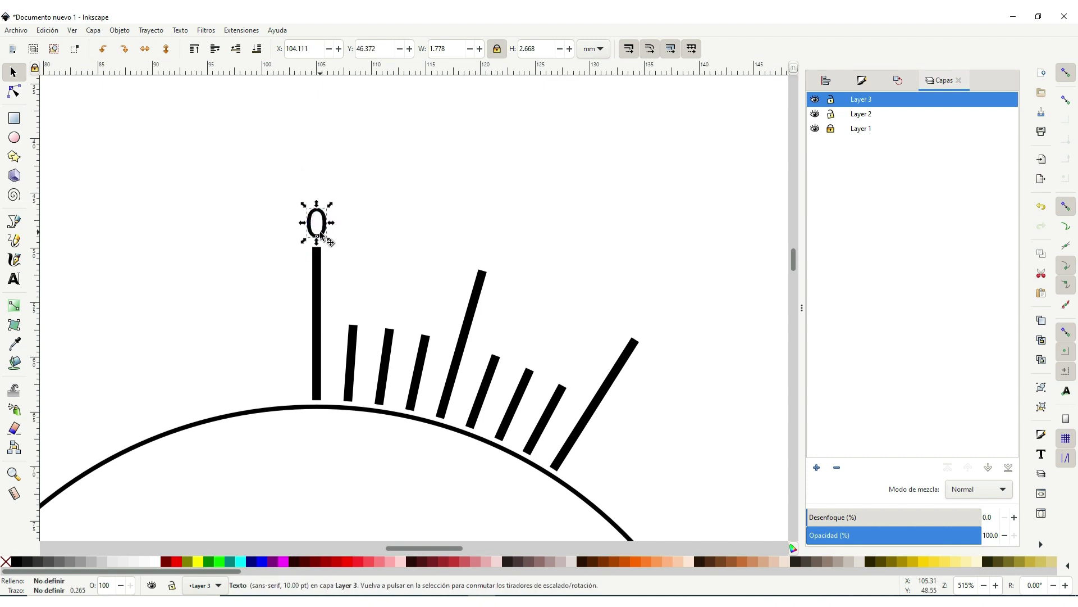
pyautogui.click(321, 236)
pyautogui.scroll(-2, 375, 479)
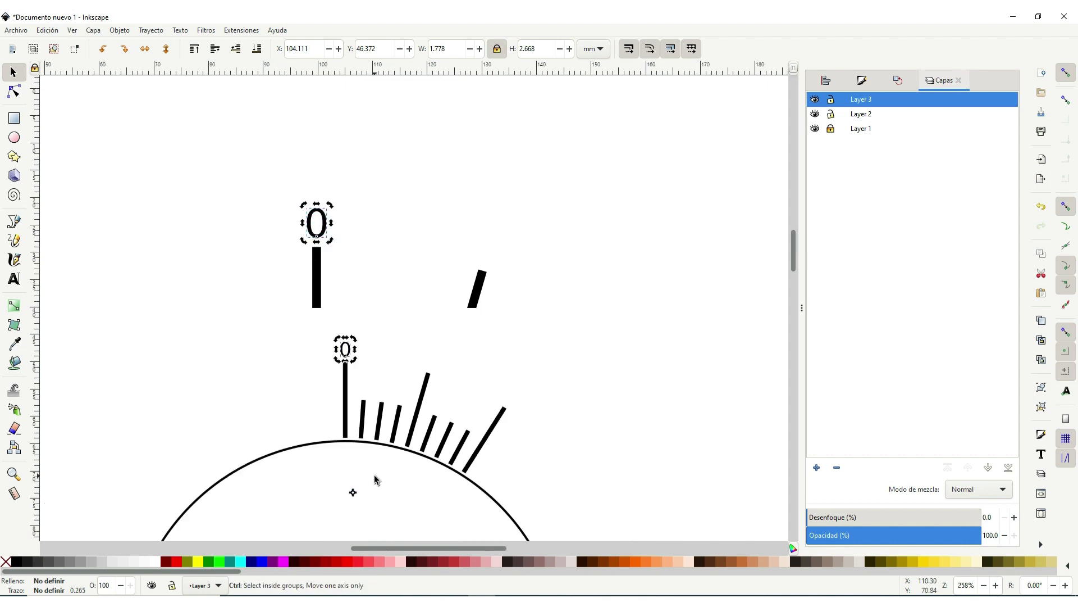
pyautogui.scroll(-2, 375, 480)
pyautogui.moveTo(368, 291); pyautogui.dragTo(362, 381)
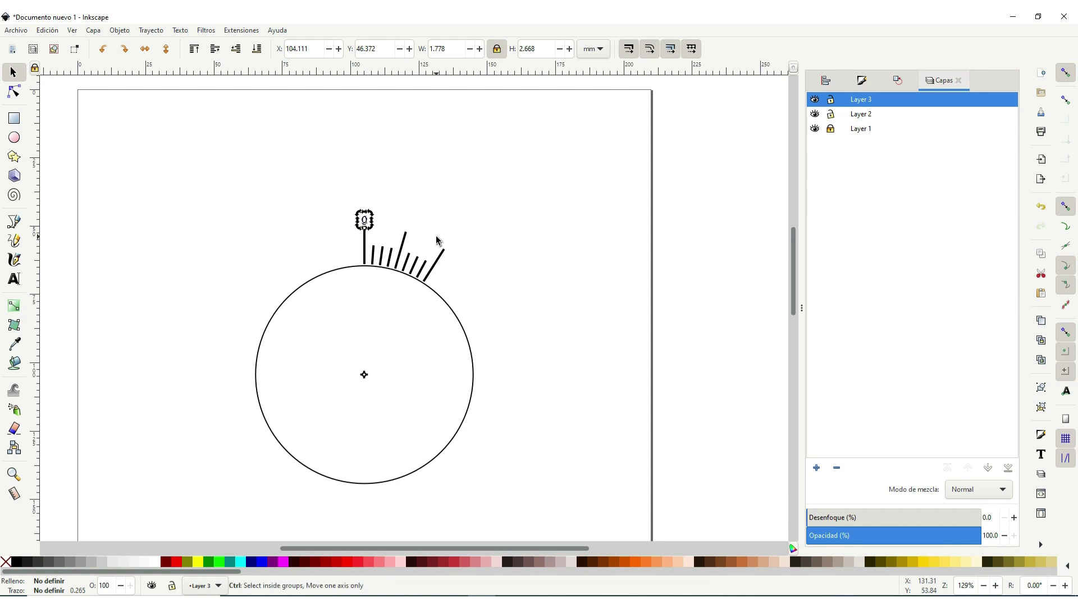
# Step: Duplicate the 0 label and rotate the copy clockwise in four 4.05° increments to sit above the second long tick
pyautogui.hotkey('ctrl', 'd')
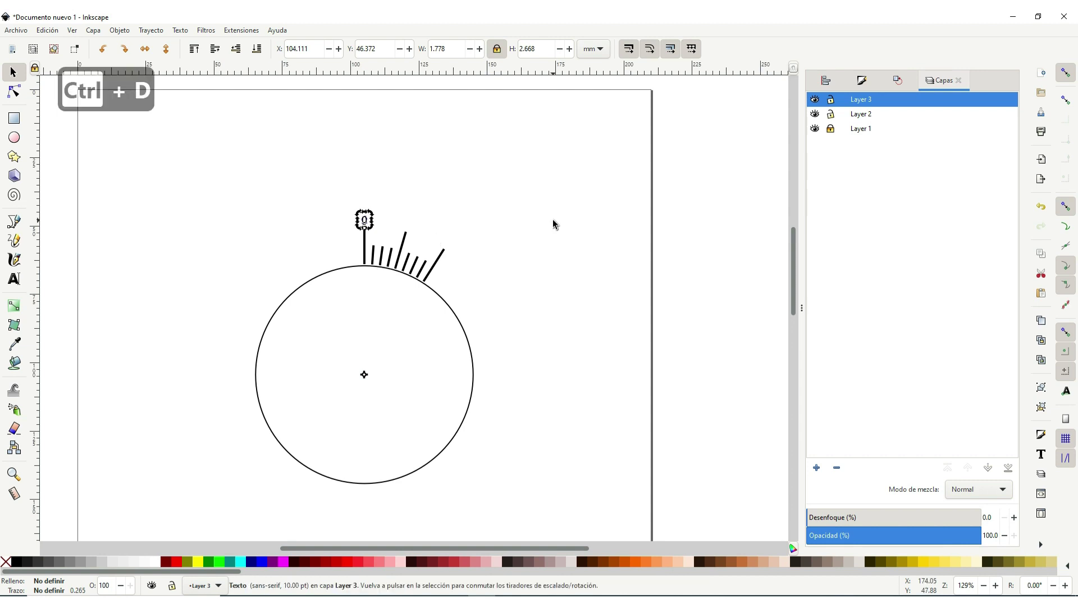
pyautogui.click(897, 82)
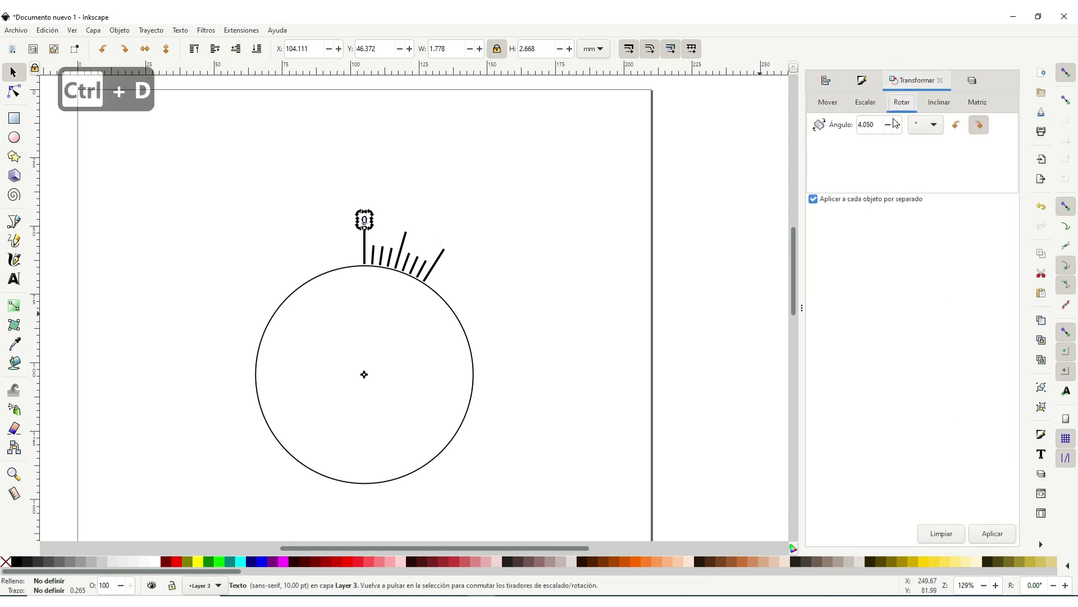
pyautogui.click(993, 535)
pyautogui.click(993, 535)
pyautogui.click(993, 535)
pyautogui.click(993, 534)
# Step: Duplicate the rotated label and turn the new copy four more 4.05° increments to sit above the third long tick
pyautogui.hotkey('ctrl', 'd')
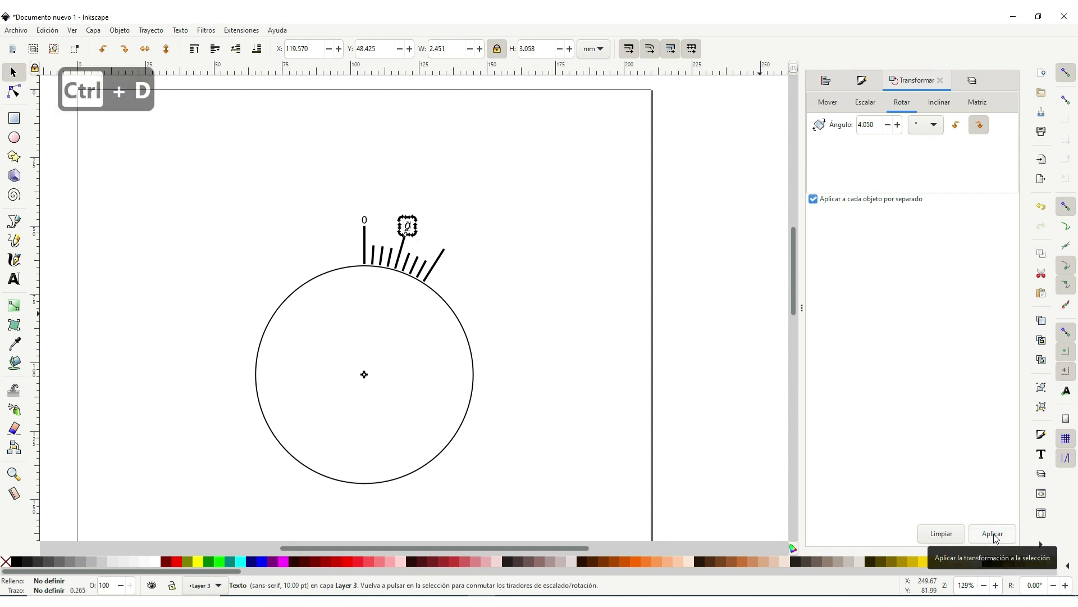
pyautogui.click(993, 535)
pyautogui.click(993, 535)
pyautogui.click(993, 535)
pyautogui.click(993, 535)
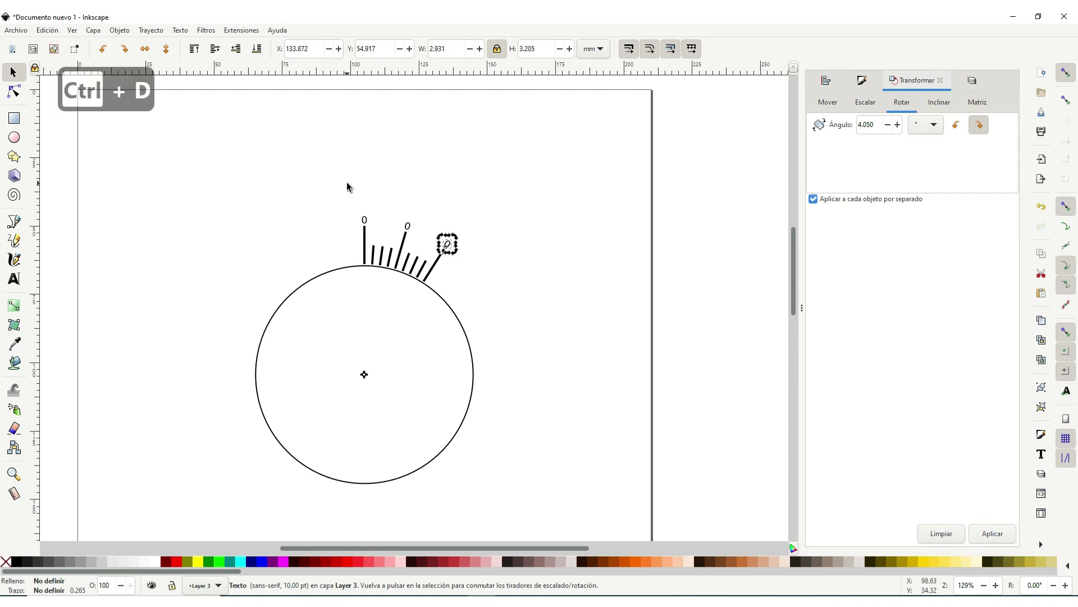
pyautogui.click(344, 215)
pyautogui.scroll(4, 370, 237)
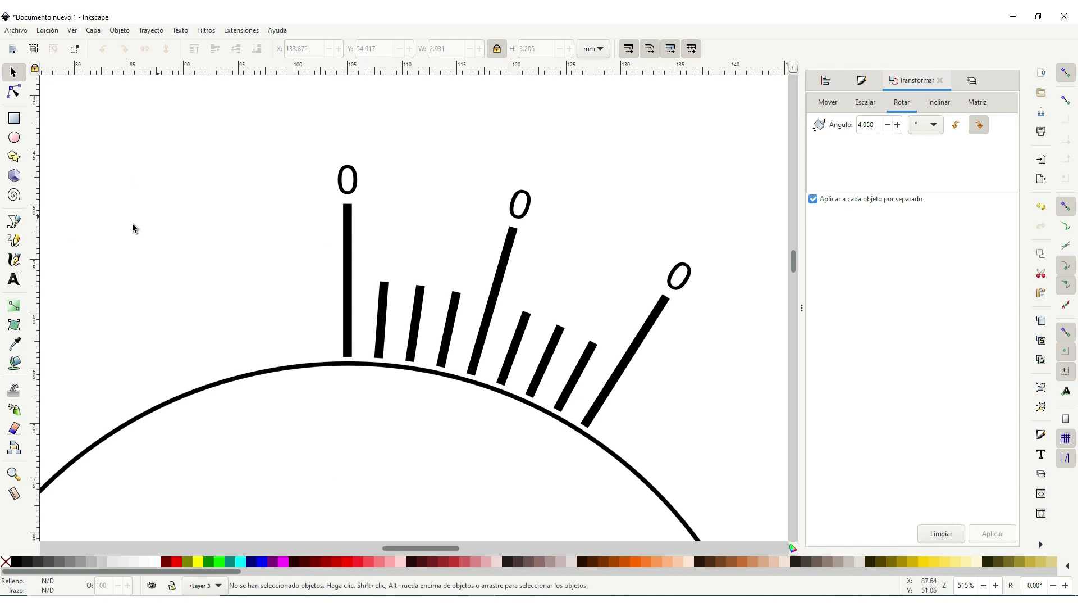
# Step: Create a 7/8 text label beside the 0 above the vertical tick and set its "/8" part to 4 pt
pyautogui.click(14, 279)
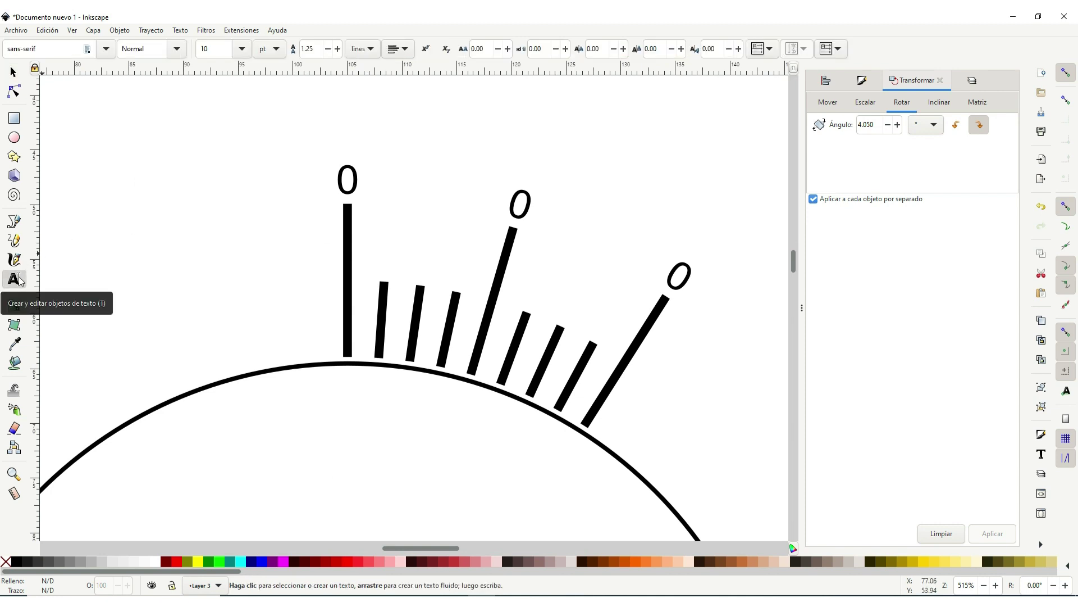
pyautogui.click(227, 194)
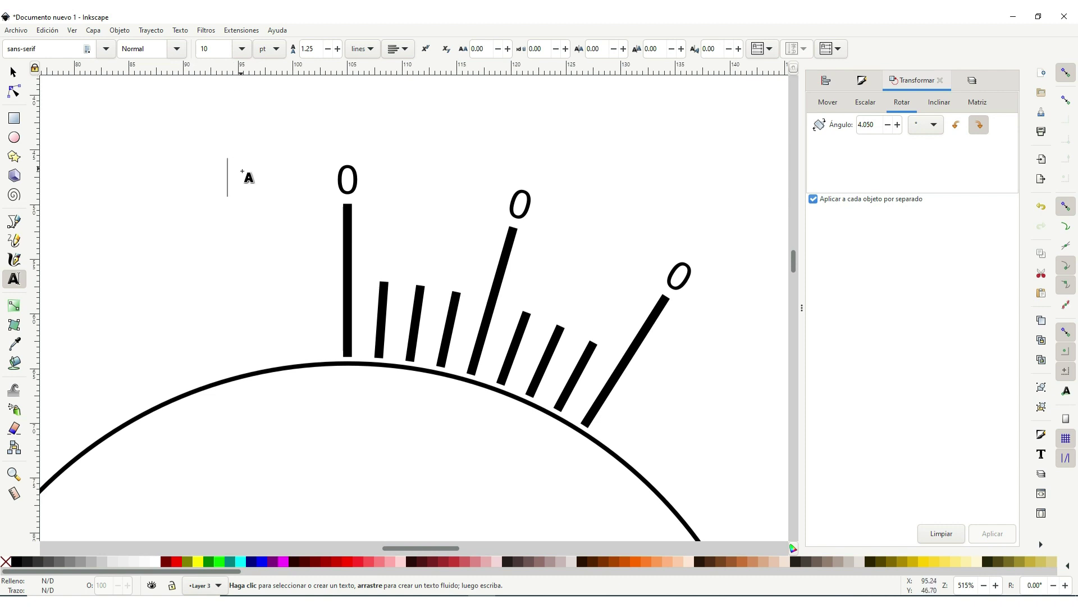
pyautogui.write('7')
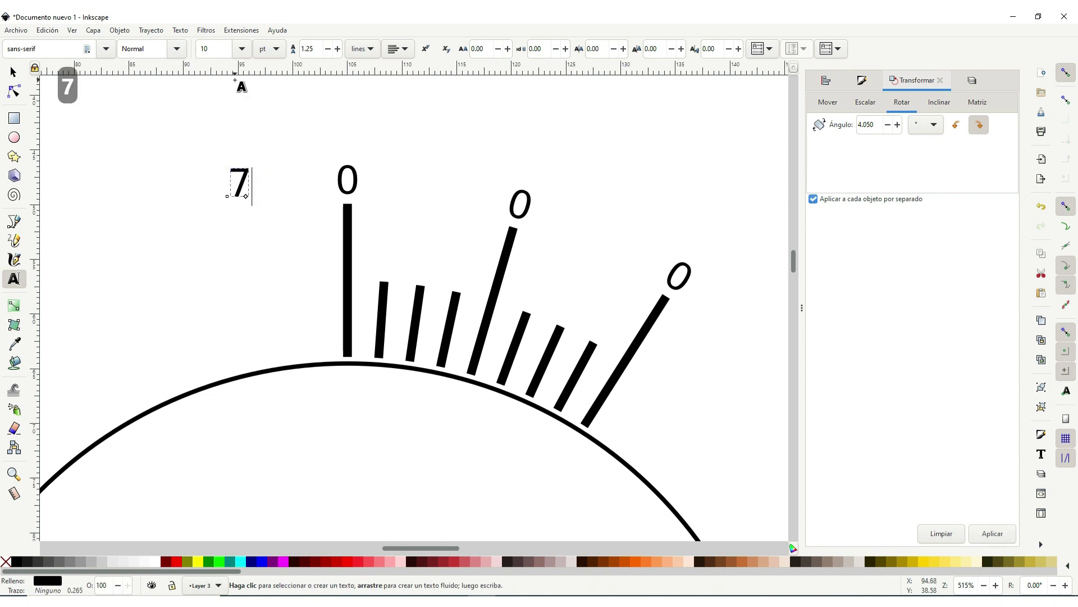
pyautogui.write('/8')
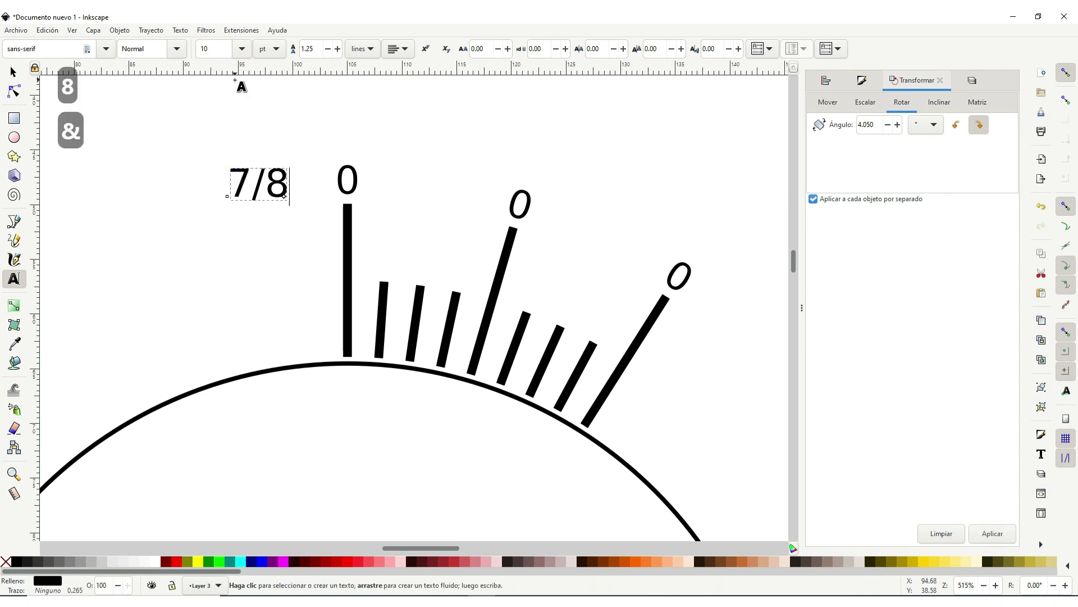
pyautogui.hotkey('shift', 'Left')
pyautogui.hotkey('shift', 'Left')
pyautogui.click(242, 49)
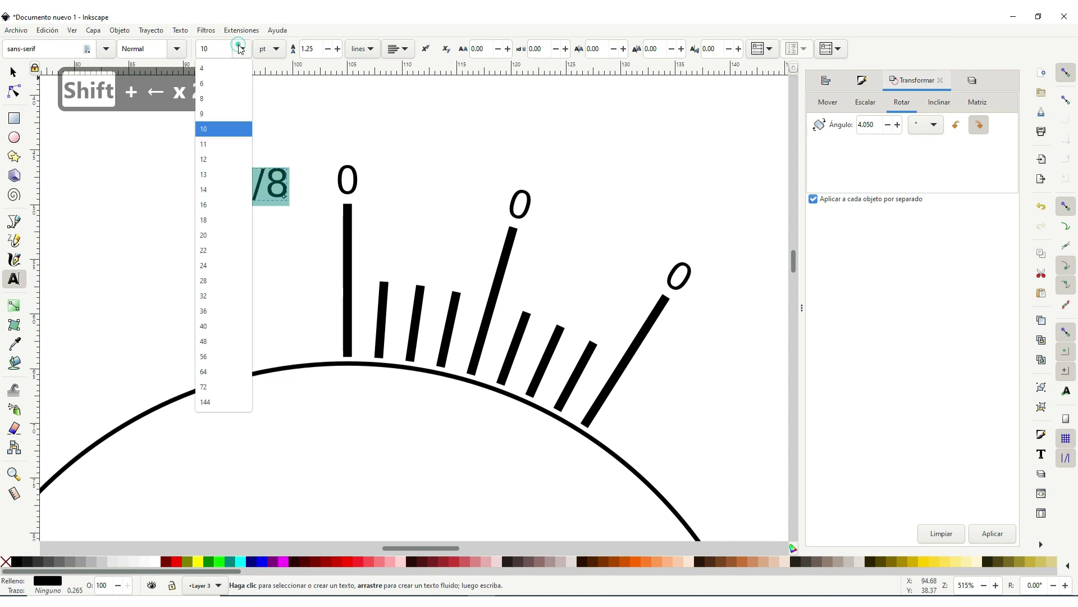
pyautogui.click(223, 71)
# Step: Set the 7 of the 7/8 label to 8 pt and center-align the label's text
pyautogui.moveTo(246, 174); pyautogui.dragTo(228, 185)
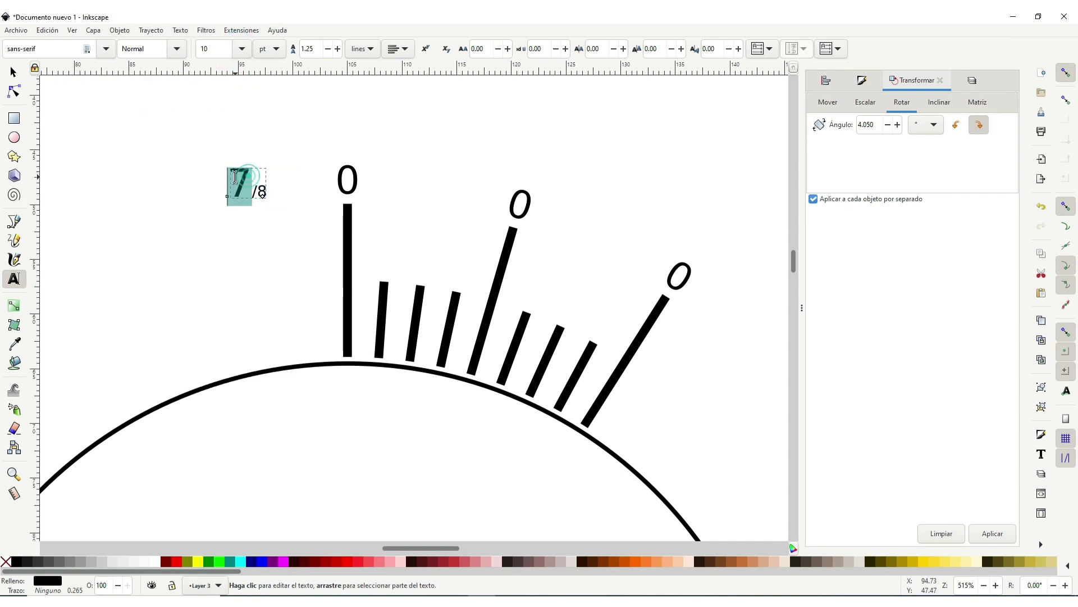
pyautogui.click(242, 48)
pyautogui.click(206, 102)
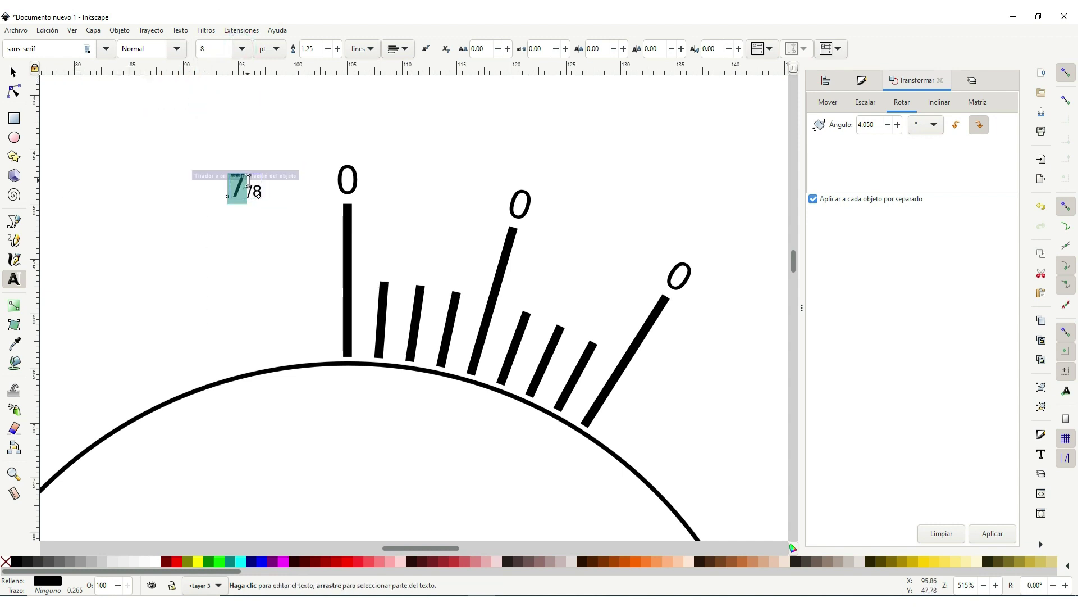
pyautogui.click(234, 185)
pyautogui.click(399, 48)
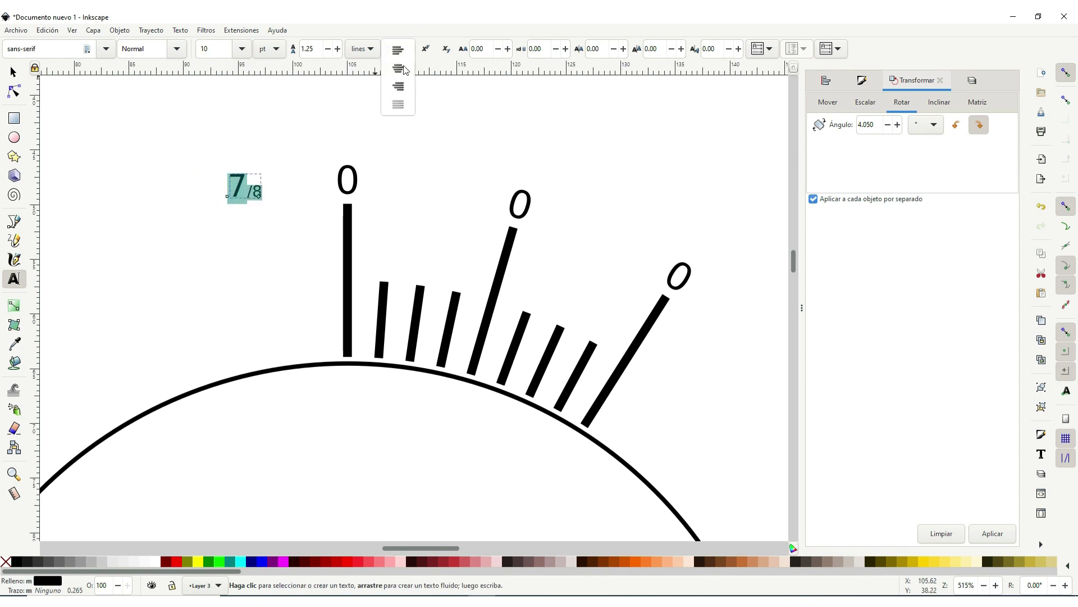
pyautogui.click(401, 73)
pyautogui.press('F1')
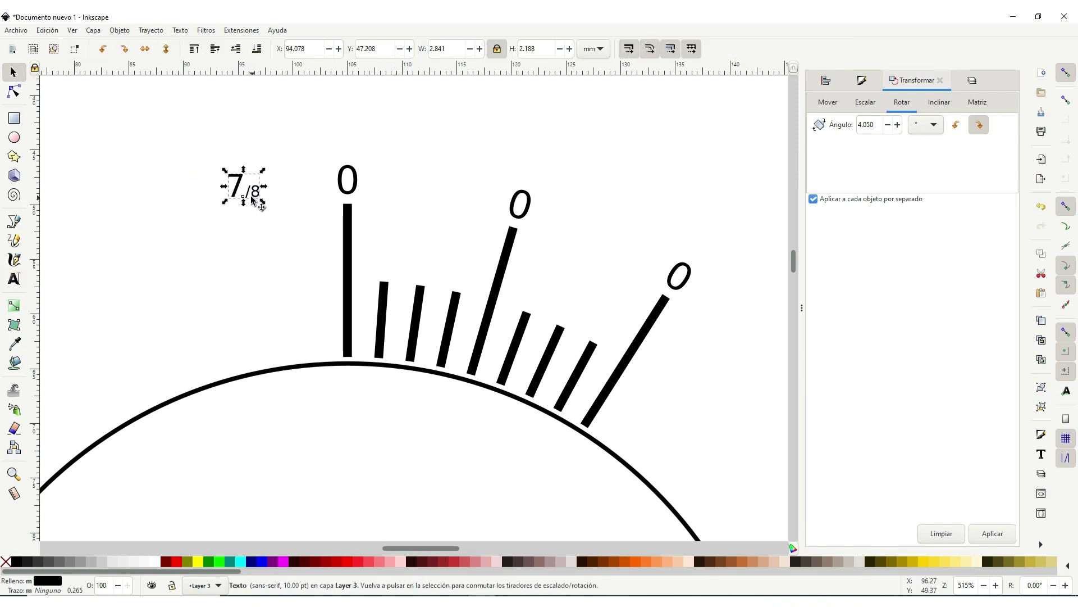
# Step: Move the 7/8 label onto the vertical tick at X 103.580 mm and Y 53.971 mm, with its rotation center at the circle's center
pyautogui.moveTo(249, 196); pyautogui.dragTo(356, 284)
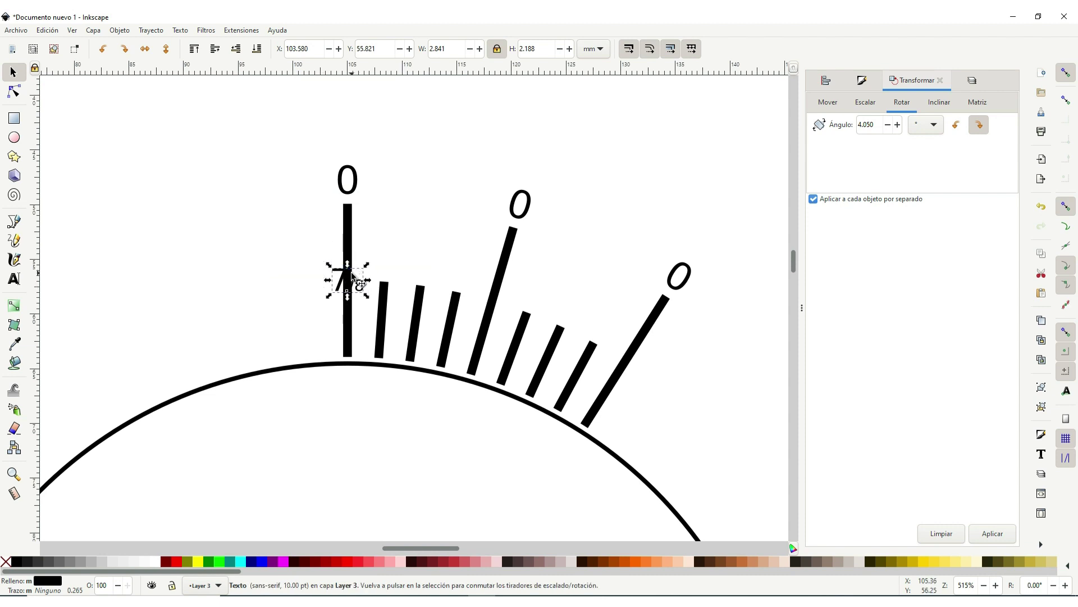
pyautogui.moveTo(344, 279); pyautogui.dragTo(344, 259)
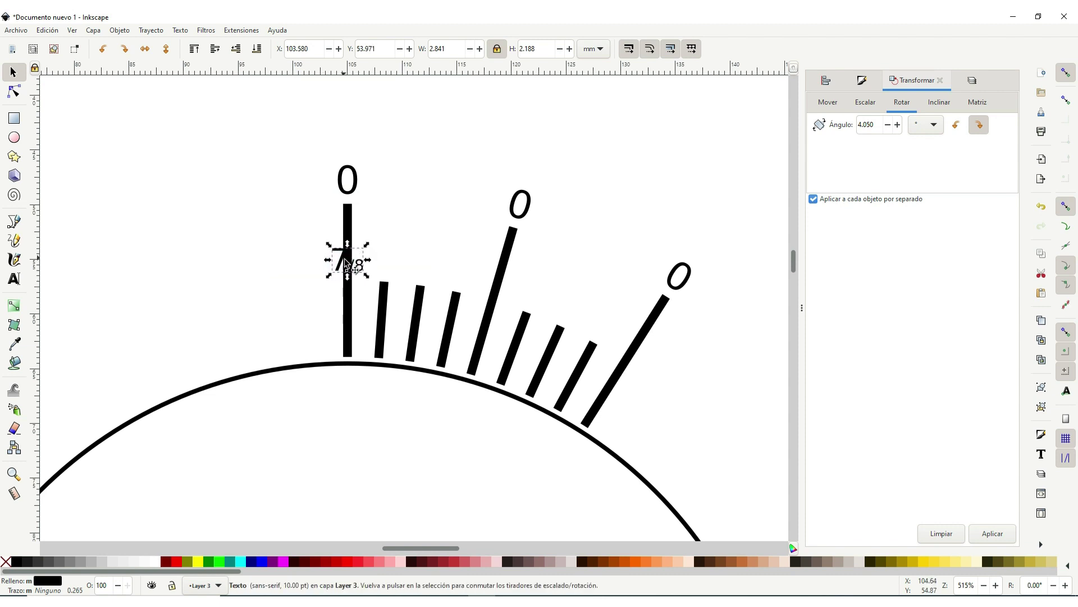
pyautogui.scroll(-2, 356, 421)
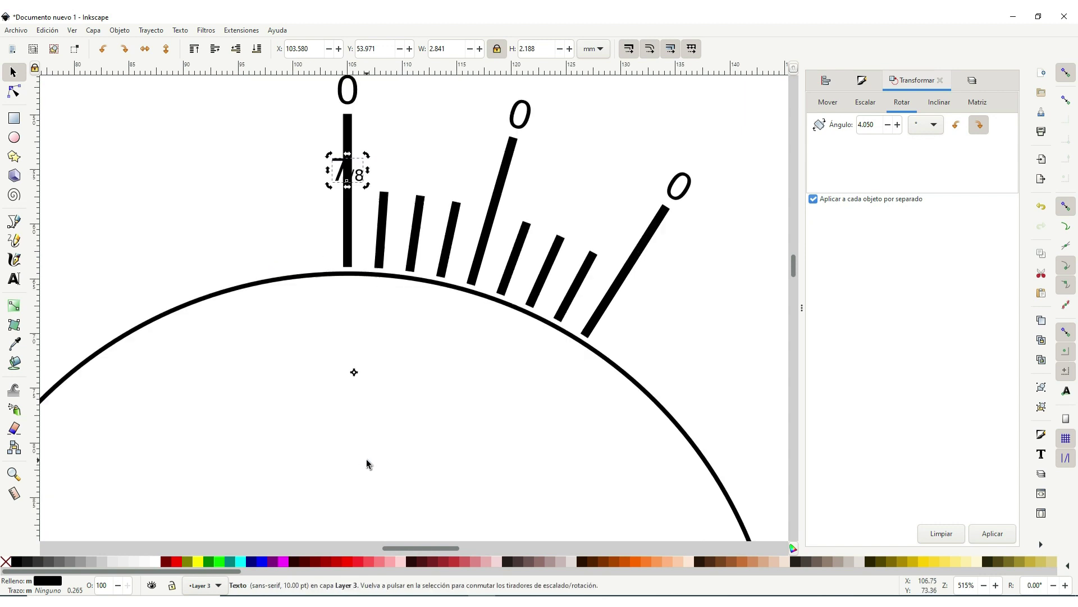
pyautogui.moveTo(355, 285); pyautogui.dragTo(359, 449)
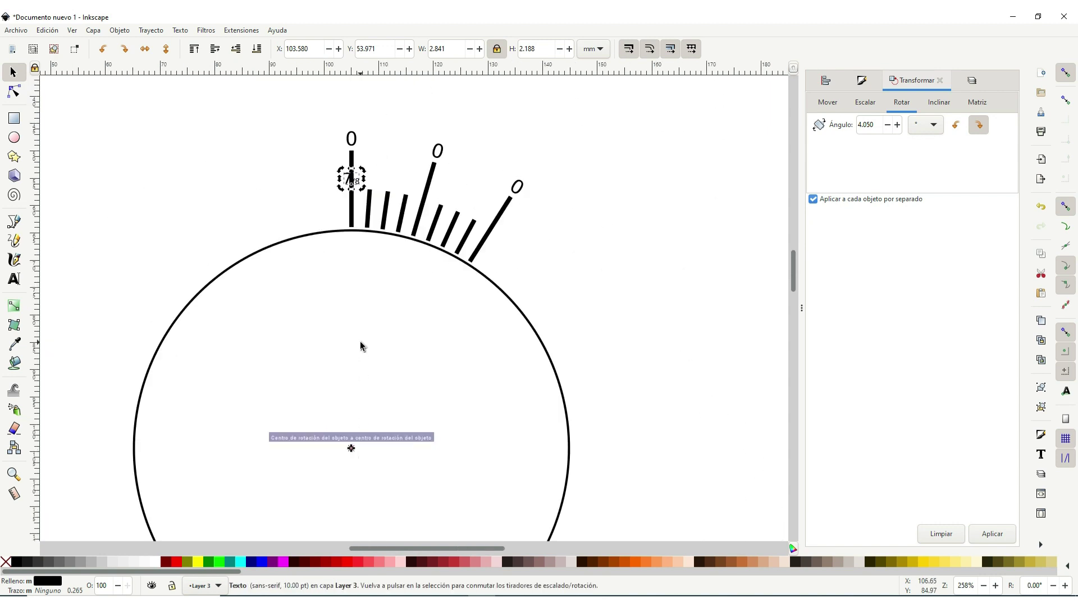
# Step: Rotate the 7/8 label 4.05° clockwise above the first short tick, then add rotated duplicates above the second and third short ticks
pyautogui.click(993, 533)
pyautogui.hotkey('ctrl', 'd')
pyautogui.click(1002, 534)
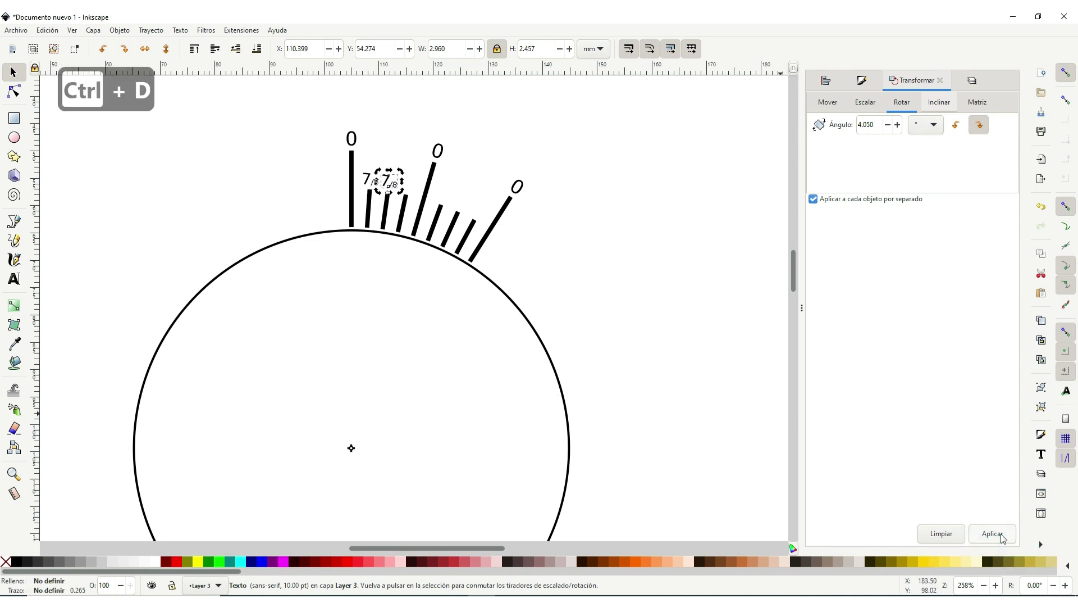
pyautogui.hotkey('ctrl', 'd')
pyautogui.click(1002, 534)
# Step: Add 7/8 duplicates at 4.05° intervals above the three short ticks past the middle long tick, leaving the long tick's position empty
pyautogui.hotkey('ctrl', 'd')
pyautogui.click(1002, 535)
pyautogui.click(1002, 535)
pyautogui.hotkey('ctrl', 'd')
pyautogui.click(1002, 534)
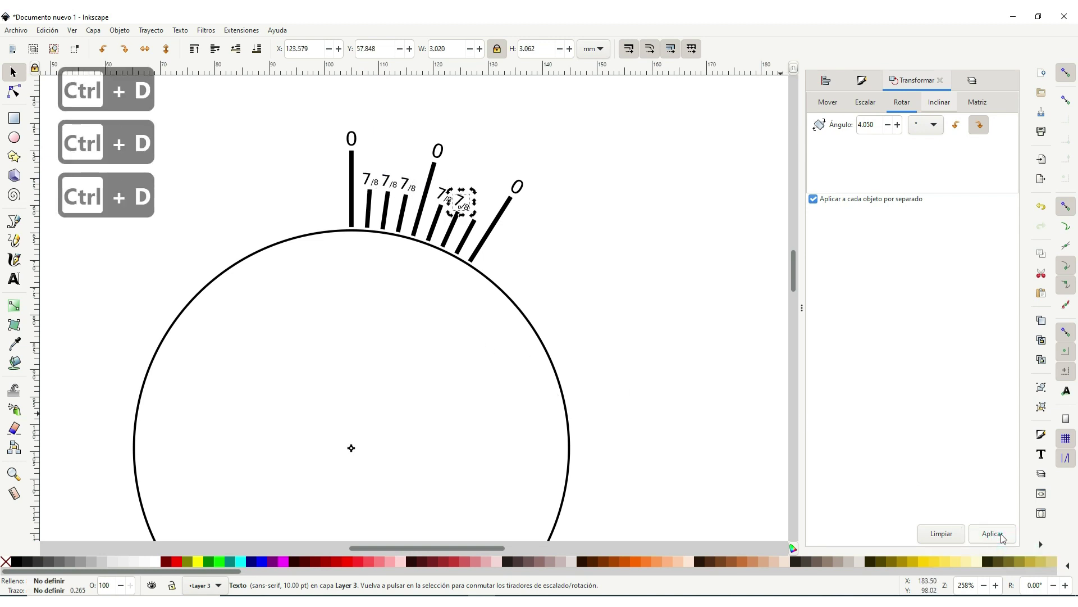
pyautogui.hotkey('ctrl', 'd')
pyautogui.click(1002, 535)
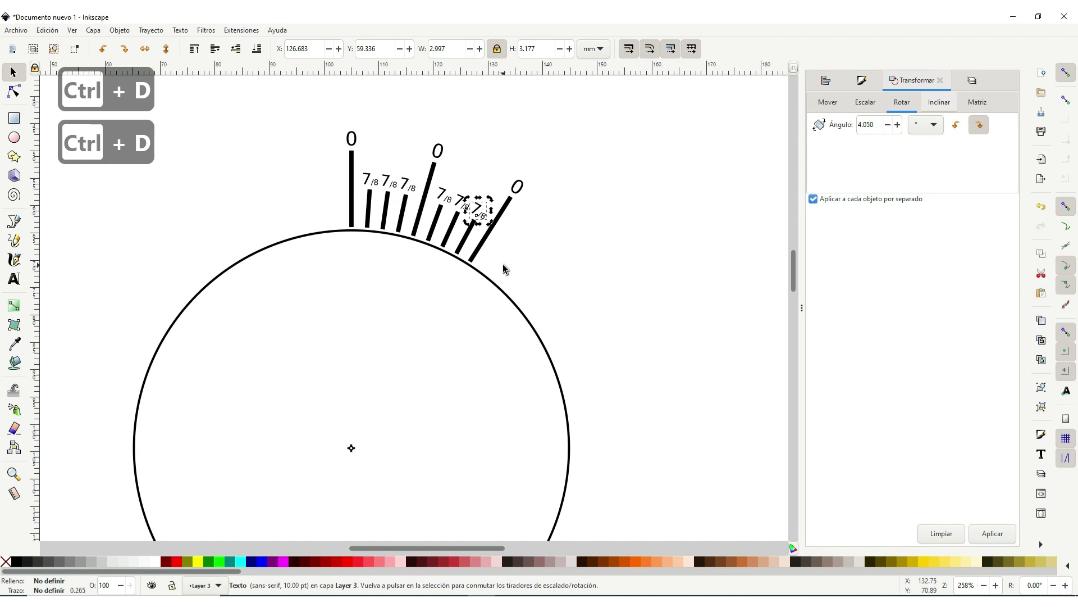
# Step: Change the label above the sixth short tick to 1/8 and the one above the fifth short tick to 2/8
pyautogui.click(504, 269)
pyautogui.scroll(3, 479, 216)
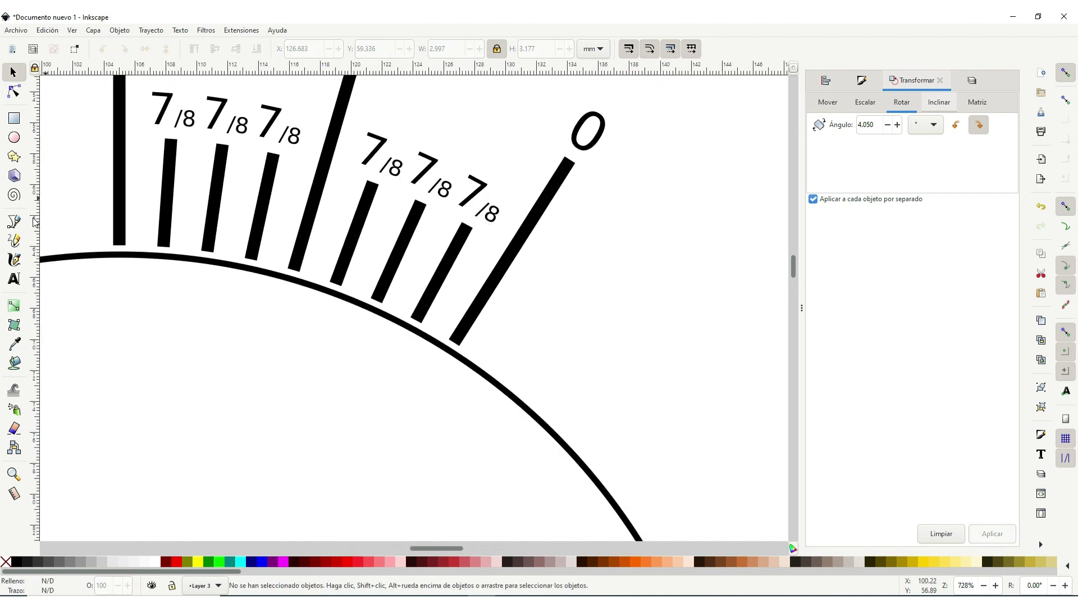
pyautogui.press('t')
pyautogui.click(465, 189)
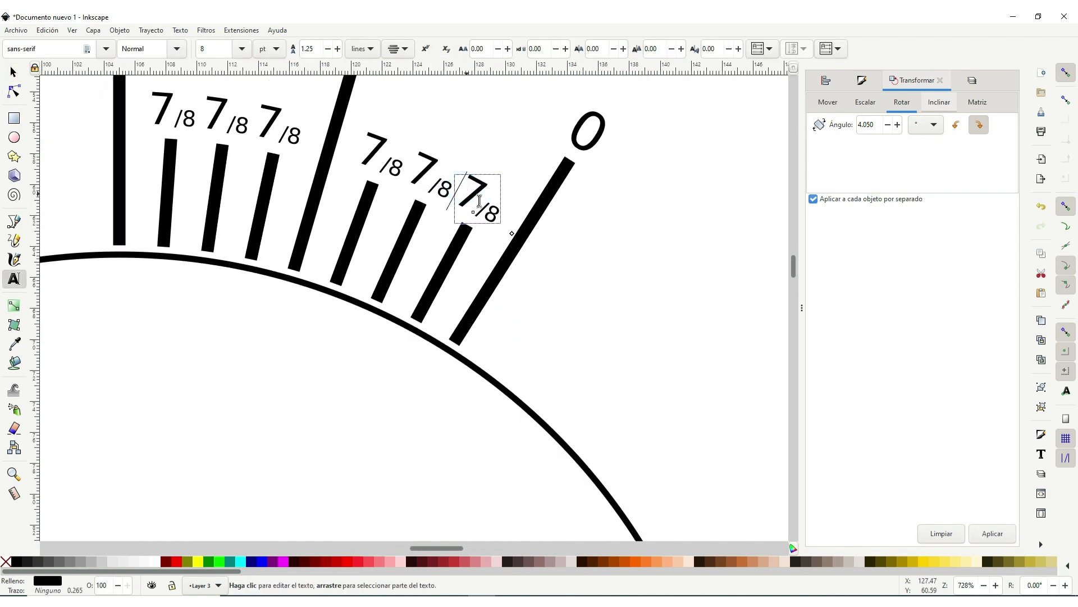
pyautogui.write('1')
pyautogui.press('Delete')
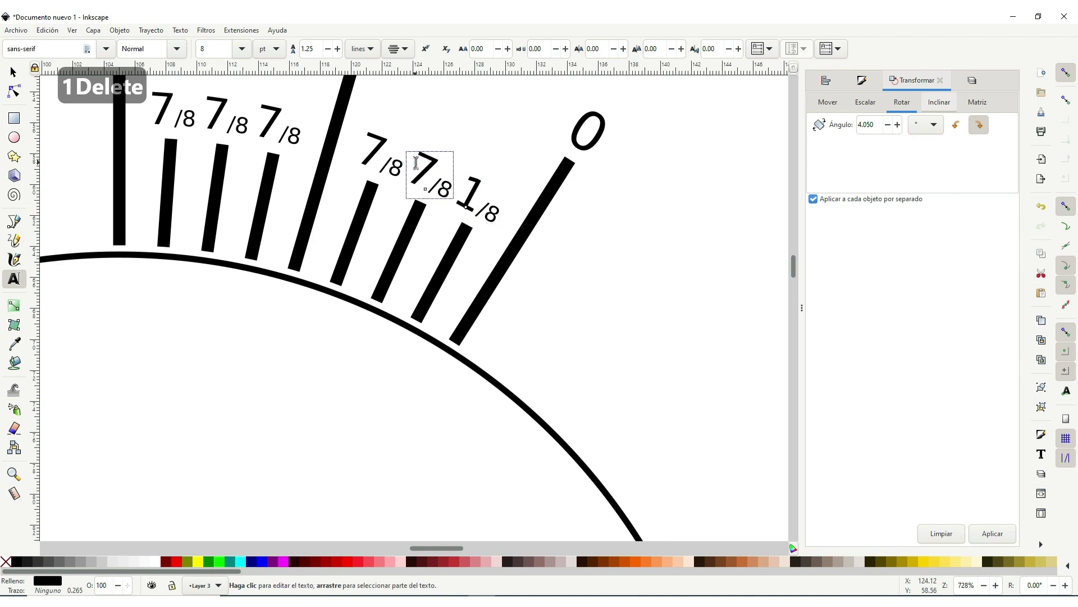
pyautogui.click(416, 163)
pyautogui.write('2')
pyautogui.press('Delete')
pyautogui.click(367, 147)
pyautogui.press('Delete')
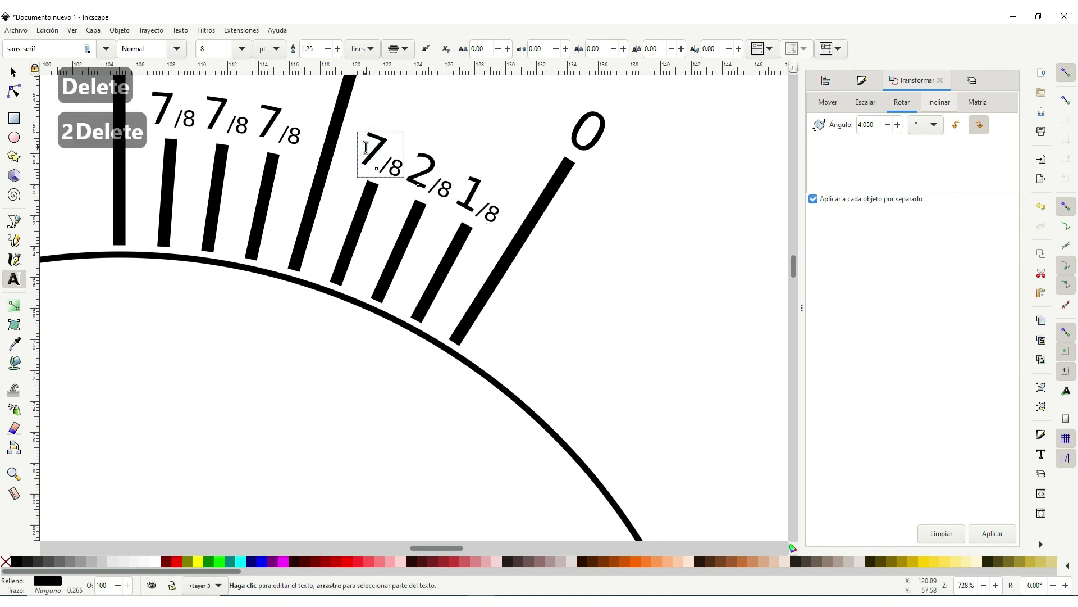
pyautogui.write('3')
pyautogui.hotkey('ctrl', 'z')
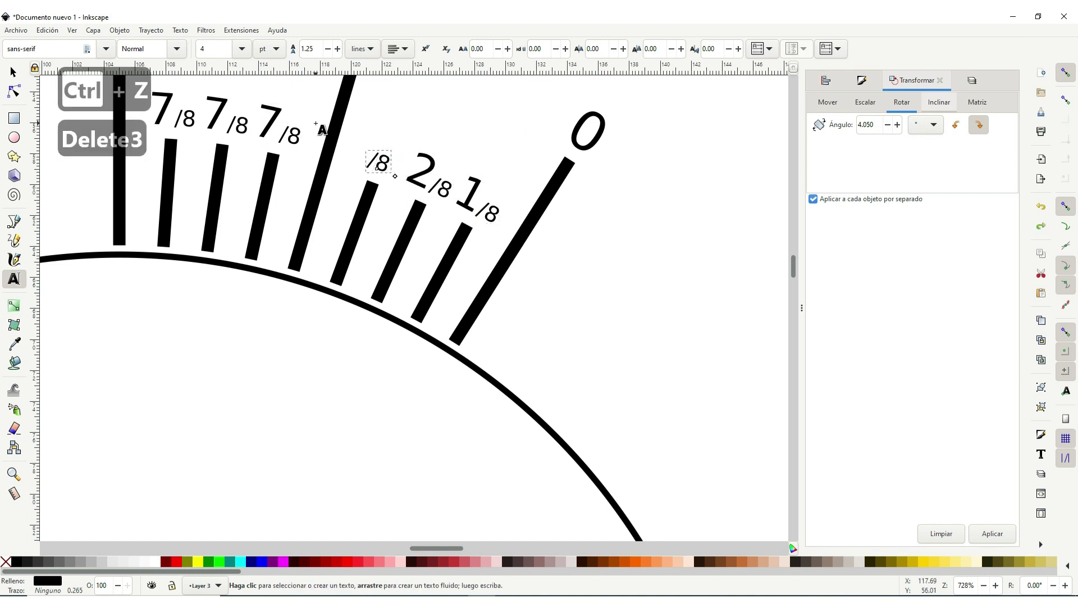
pyautogui.hotkey('ctrl', 'z')
# Step: Change the numerators of the labels above the fourth, third and second short ticks to 3, 5 and 6
pyautogui.write('37')
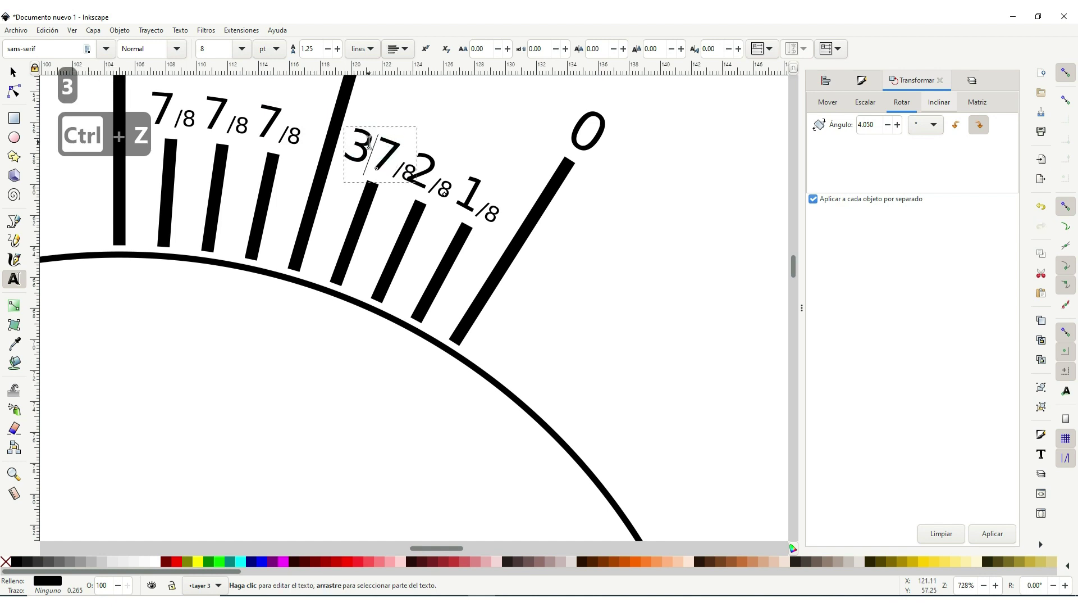
pyautogui.press('Delete')
pyautogui.click(260, 120)
pyautogui.write('5')
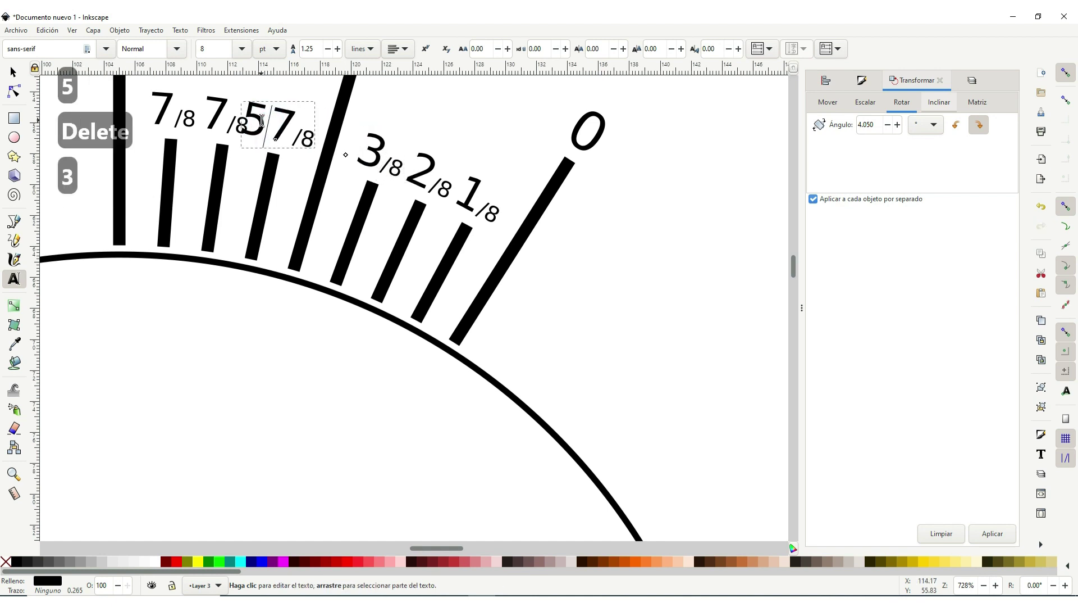
pyautogui.press('Delete')
pyautogui.click(212, 116)
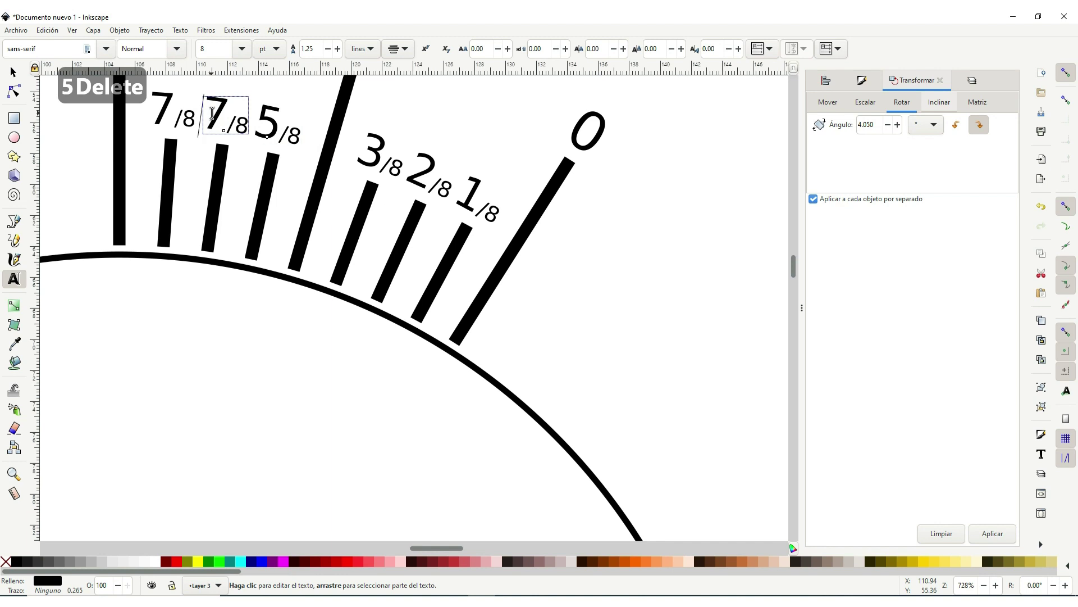
pyautogui.write('6')
pyautogui.press('Delete')
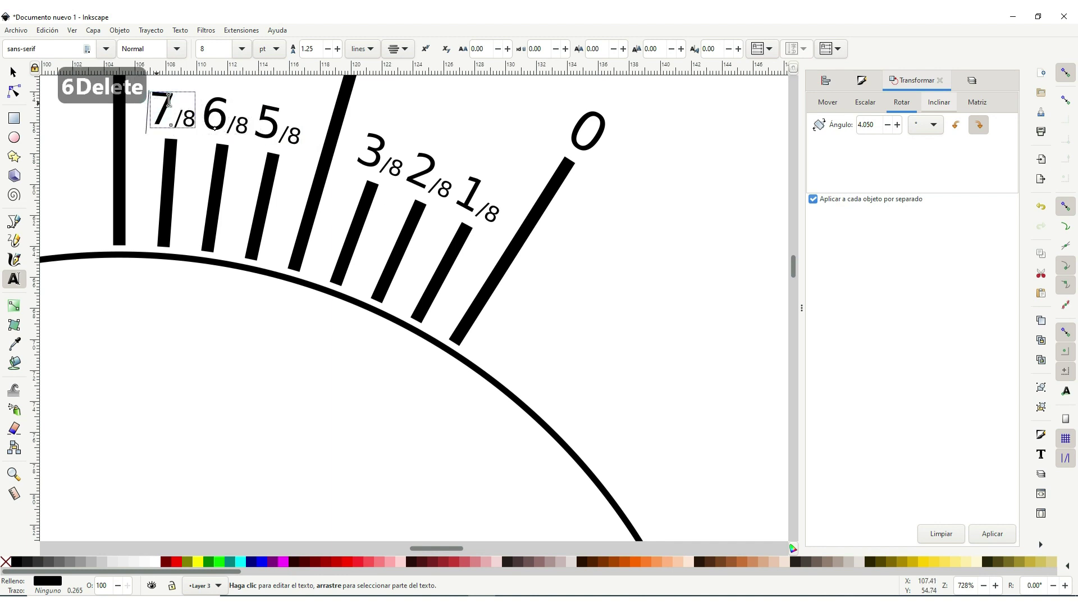
# Step: Replace the 0 above the middle long tick with the text 4/8
pyautogui.press('F1')
pyautogui.moveTo(233, 381); pyautogui.dragTo(402, 426)
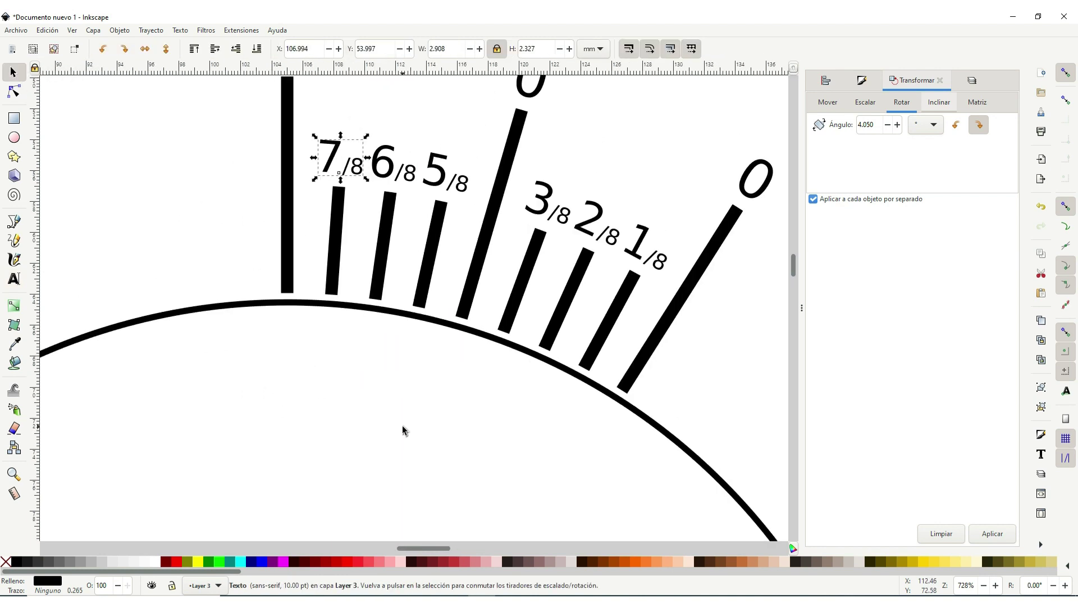
pyautogui.scroll(-4, 407, 453)
pyautogui.scroll(-2, 406, 454)
pyautogui.click(555, 239)
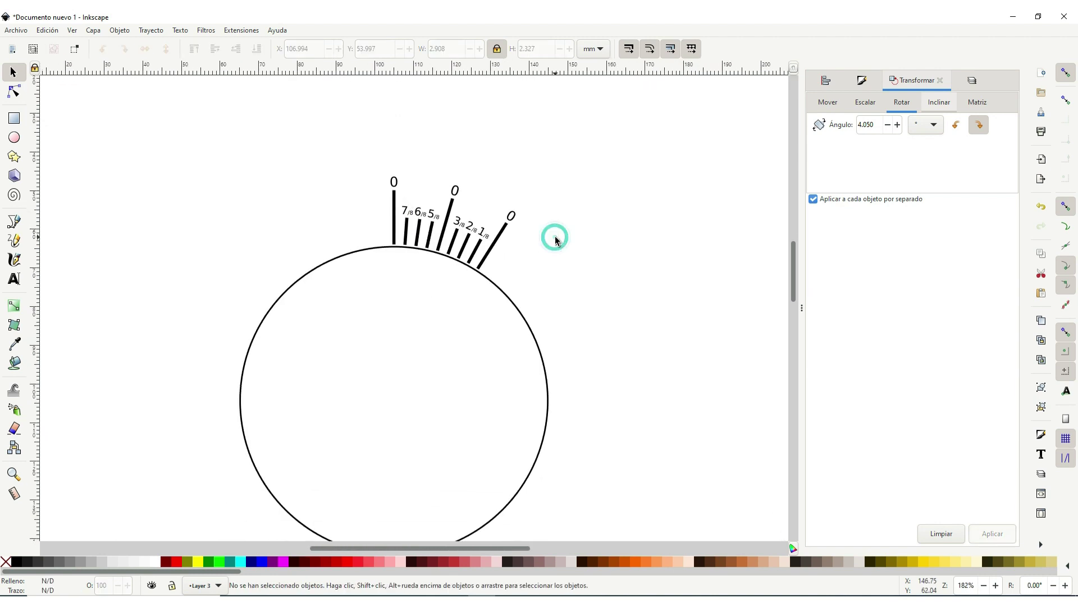
pyautogui.click(455, 193)
pyautogui.click(15, 279)
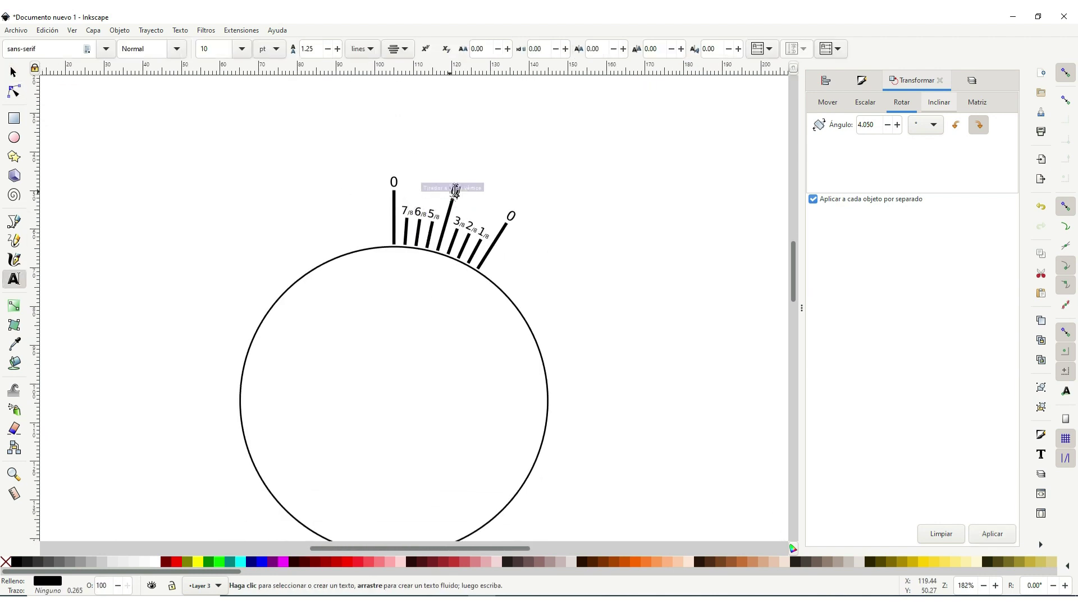
pyautogui.scroll(6, 455, 190)
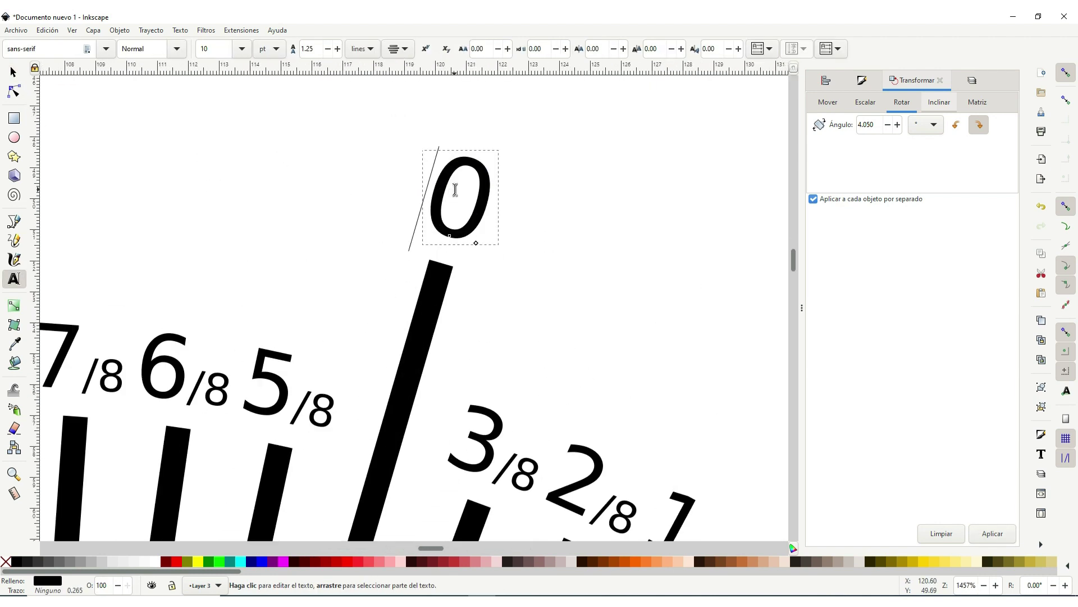
pyautogui.write('4')
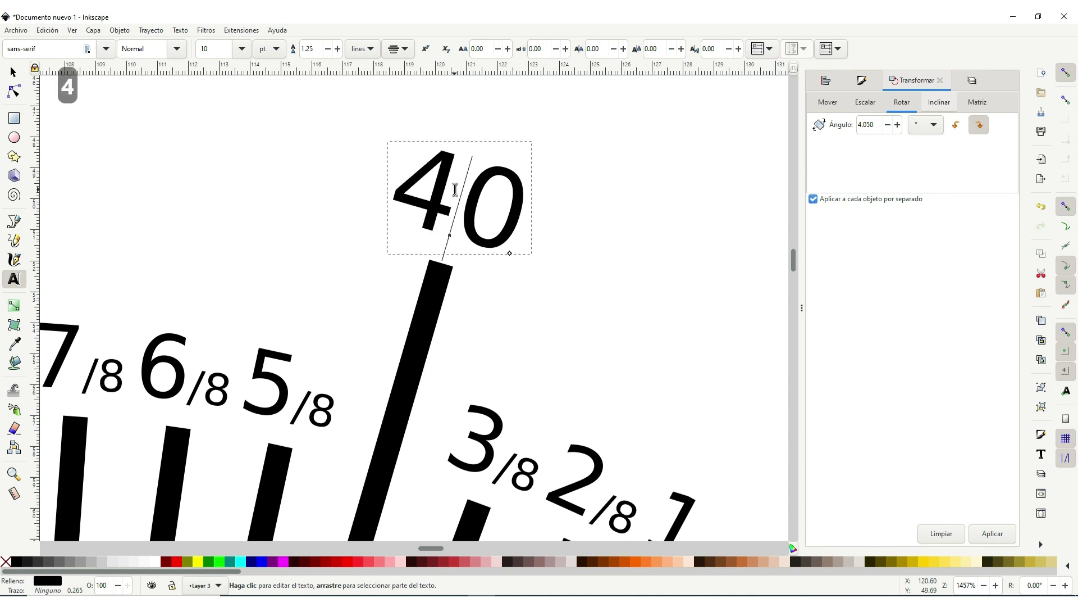
pyautogui.press('Delete')
pyautogui.write('/8')
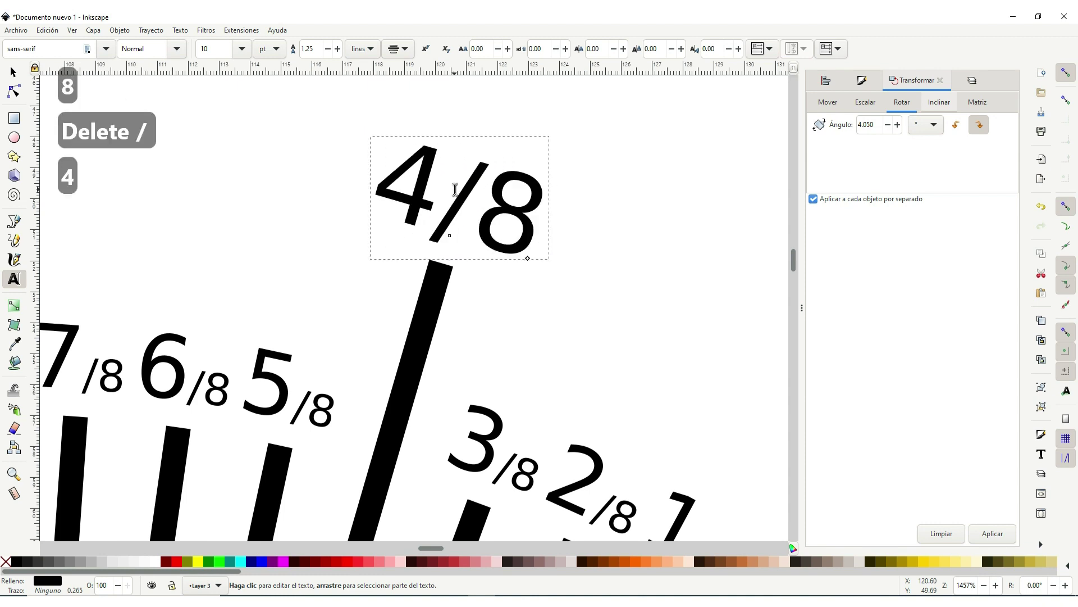
# Step: Set the "/8" part of the 4/8 label to 6 pt and deselect the label
pyautogui.moveTo(455, 189); pyautogui.dragTo(540, 225)
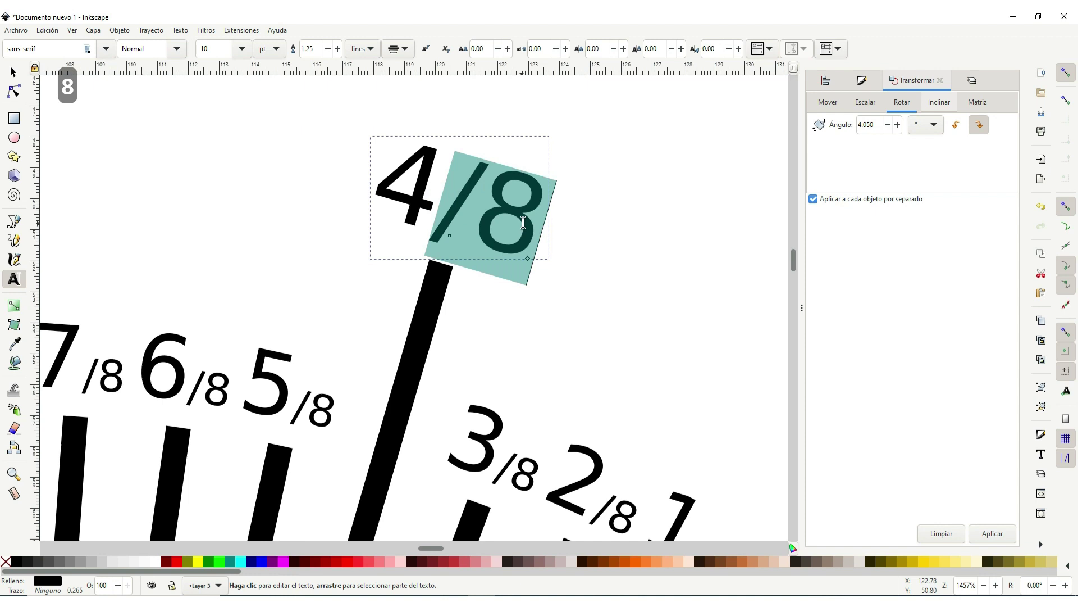
pyautogui.click(242, 49)
pyautogui.click(215, 99)
pyautogui.click(242, 49)
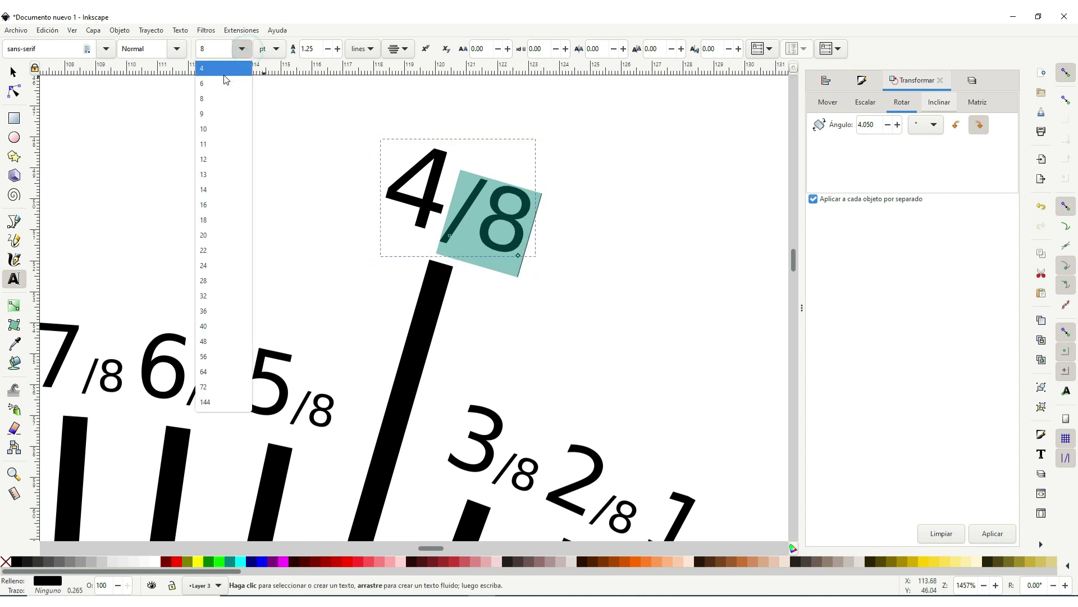
pyautogui.click(225, 87)
pyautogui.press('Escape')
pyautogui.press('s')
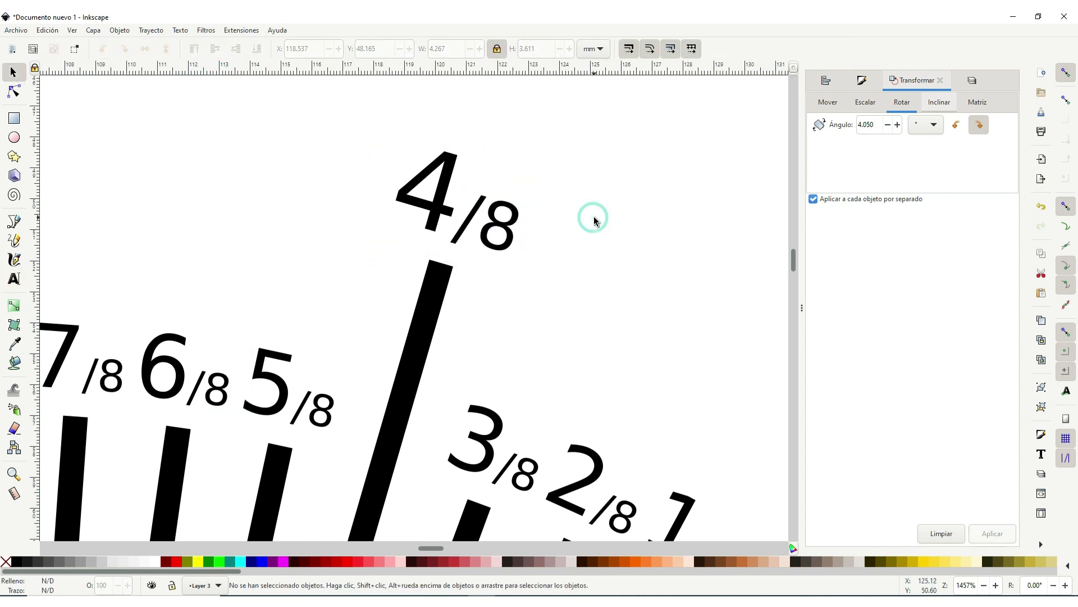
pyautogui.scroll(-4, 594, 219)
pyautogui.scroll(-4, 594, 217)
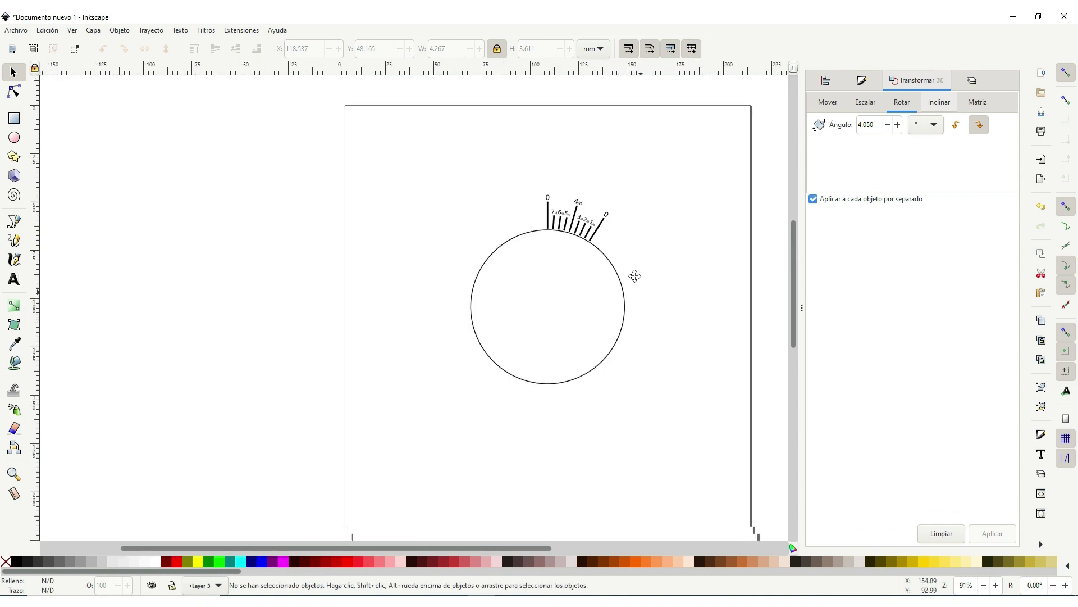
pyautogui.hscroll(3, 635, 277)
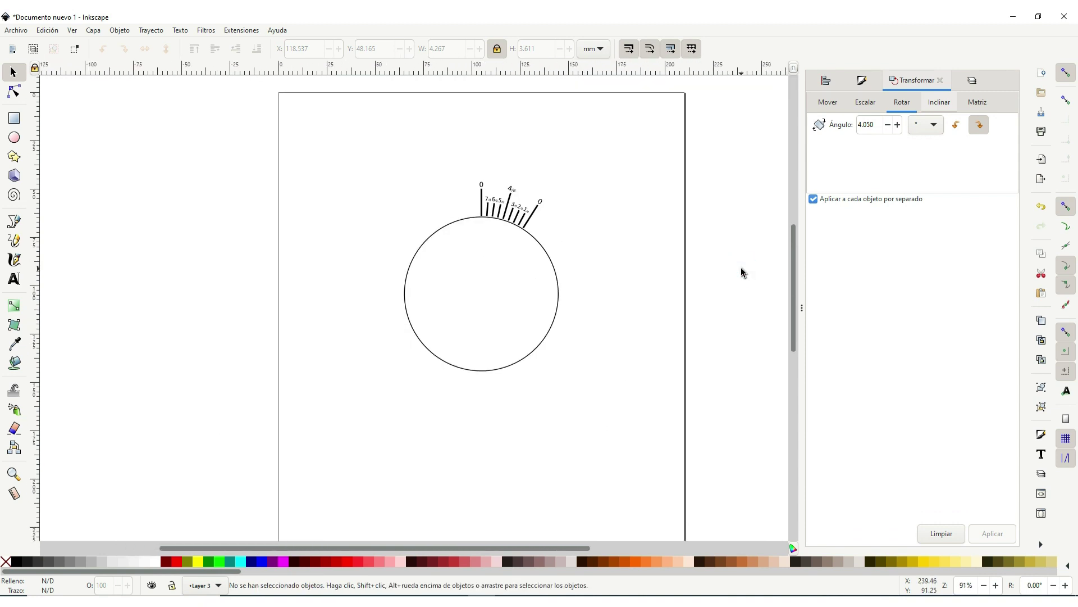